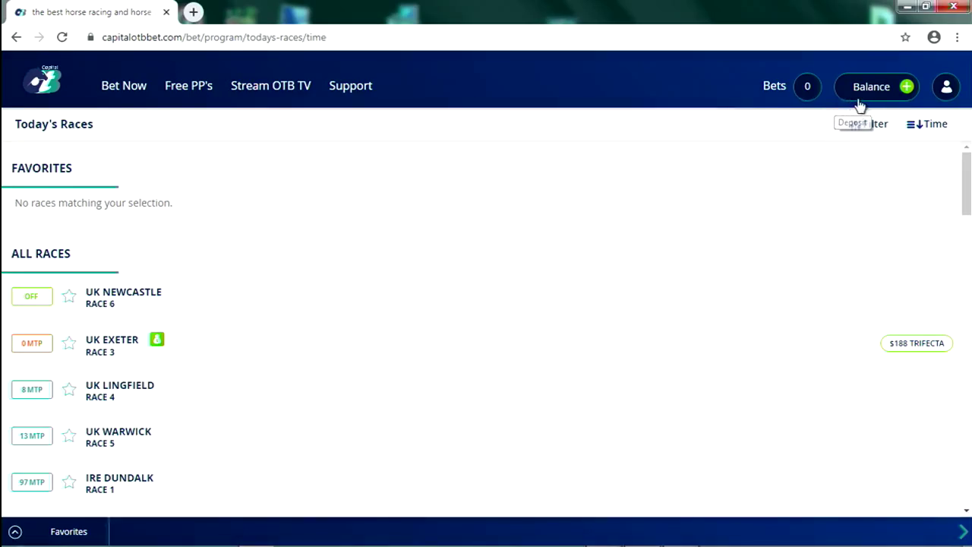
Review the available account options and the EZ Money deposit amounts, closing each without making a change
left_click(945, 87)
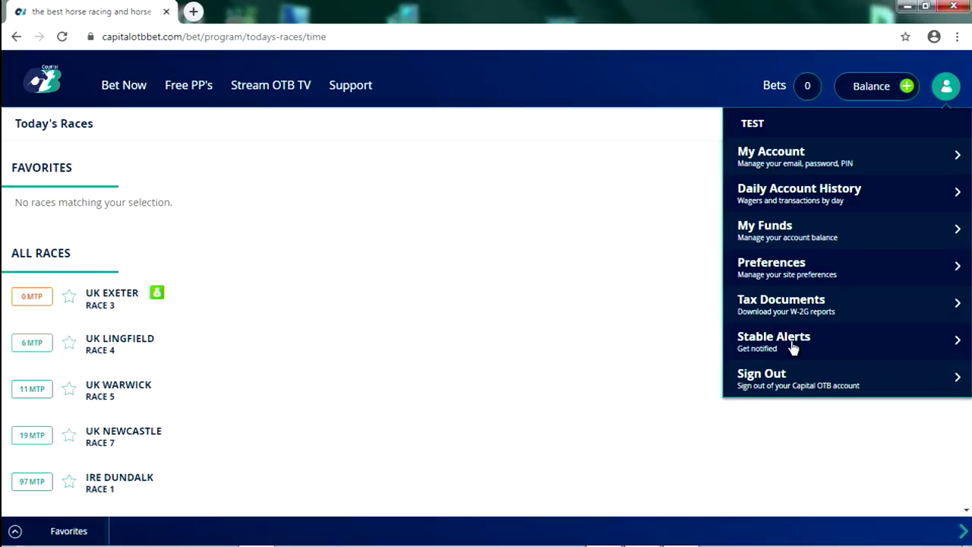
left_click(946, 87)
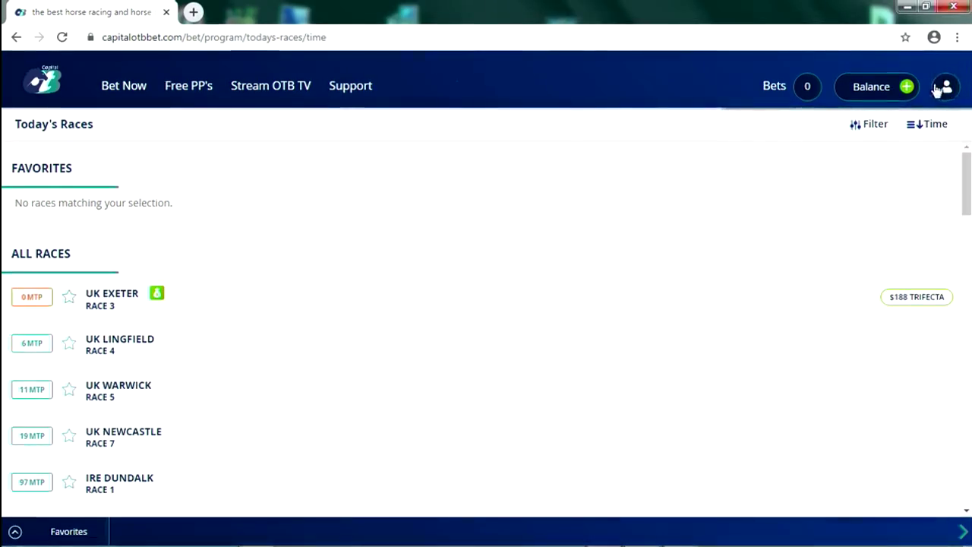
left_click(871, 89)
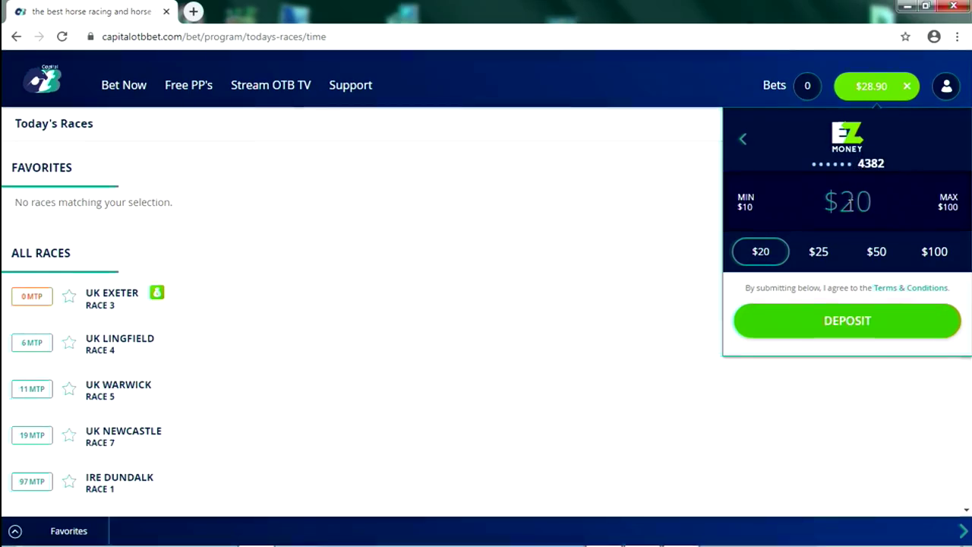
left_click(870, 89)
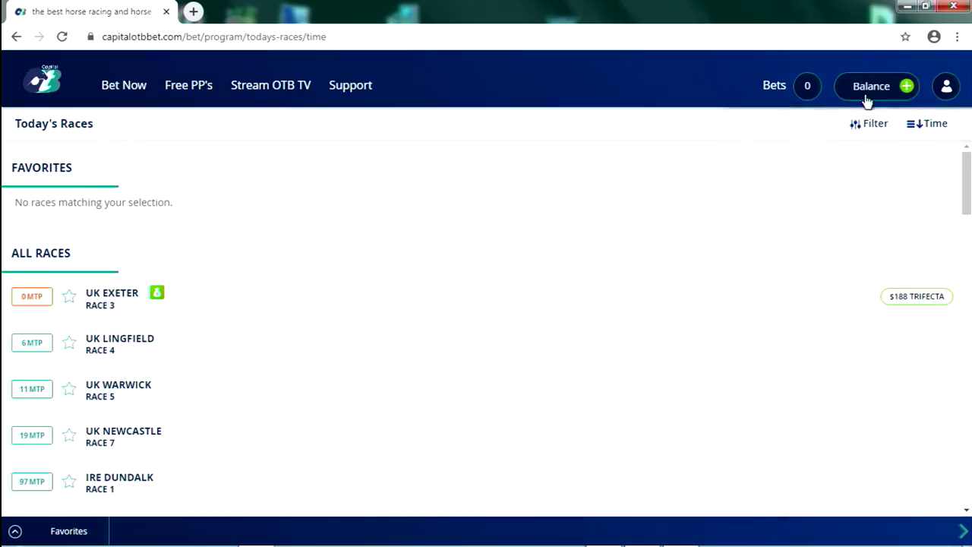
Check the bet slip and the active and ended bets, closing the bets overview when done
left_click(809, 88)
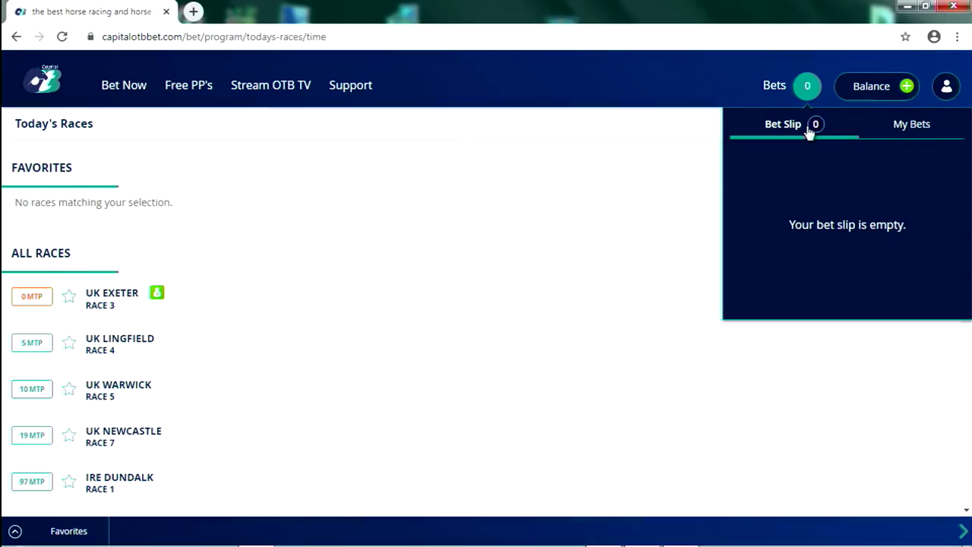
left_click(923, 126)
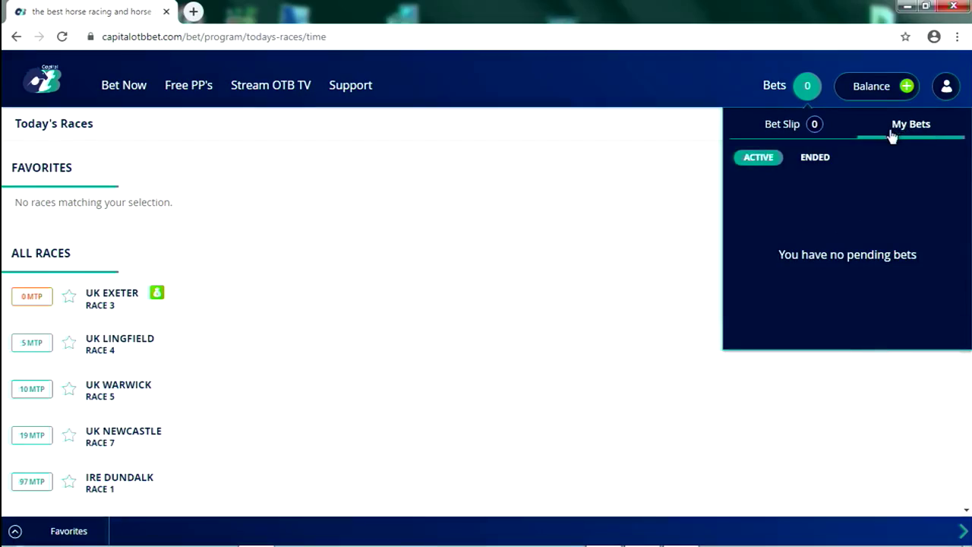
left_click(807, 98)
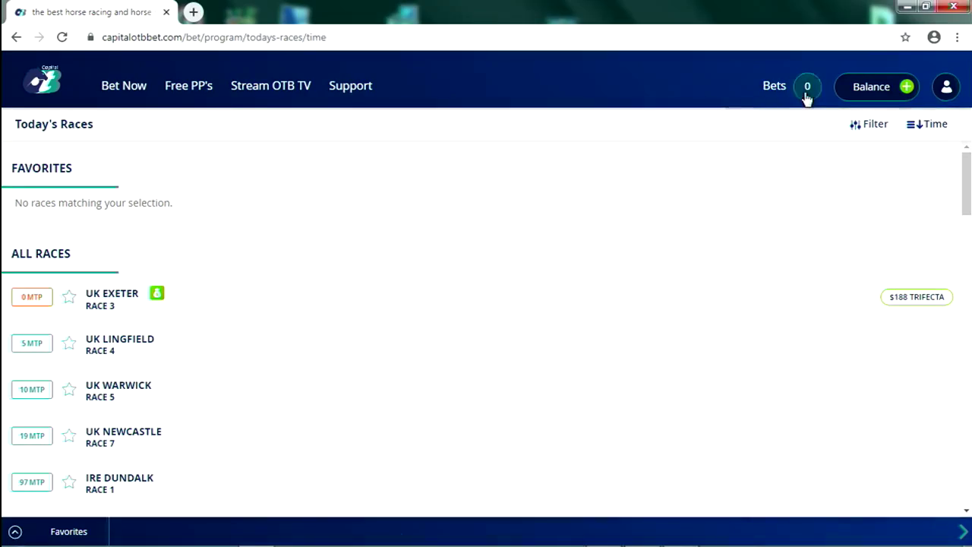
left_click(807, 97)
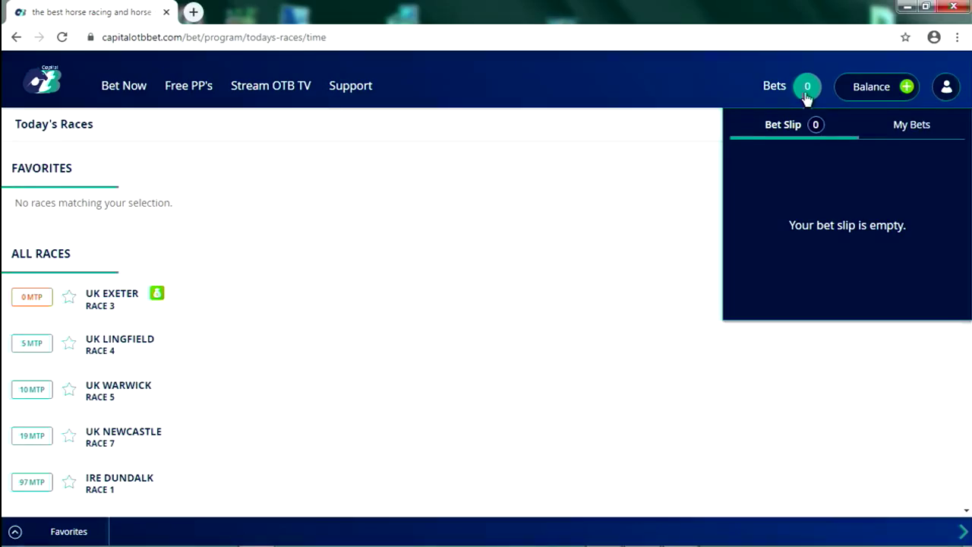
left_click(926, 131)
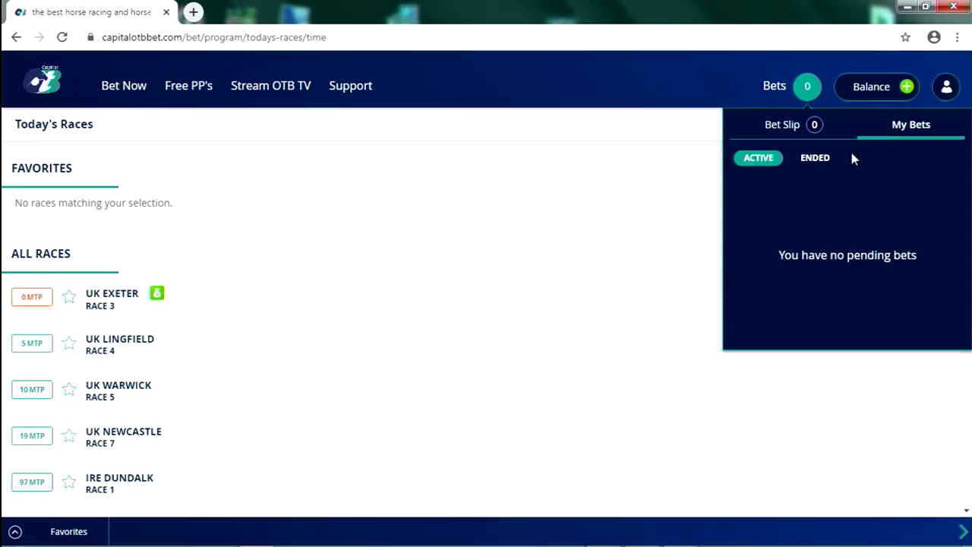
left_click(806, 163)
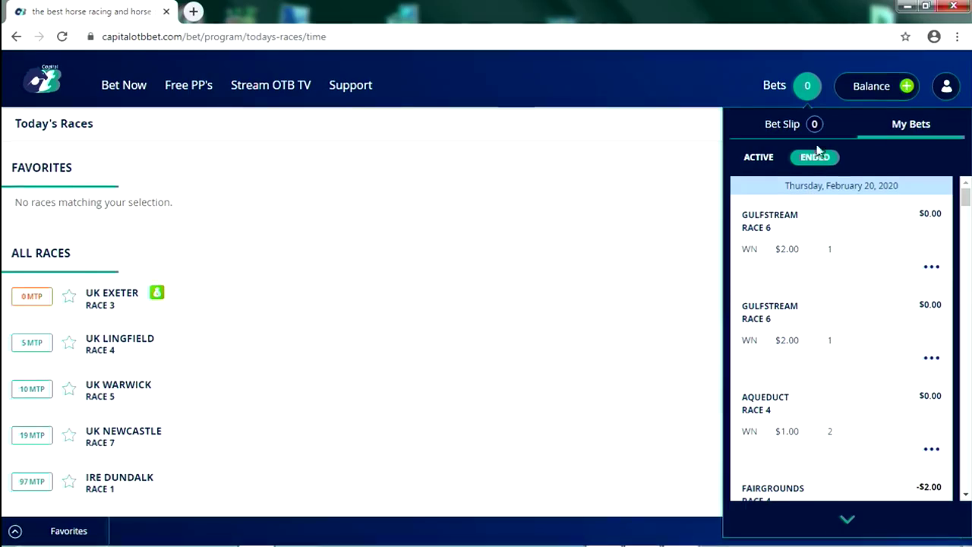
left_click(808, 94)
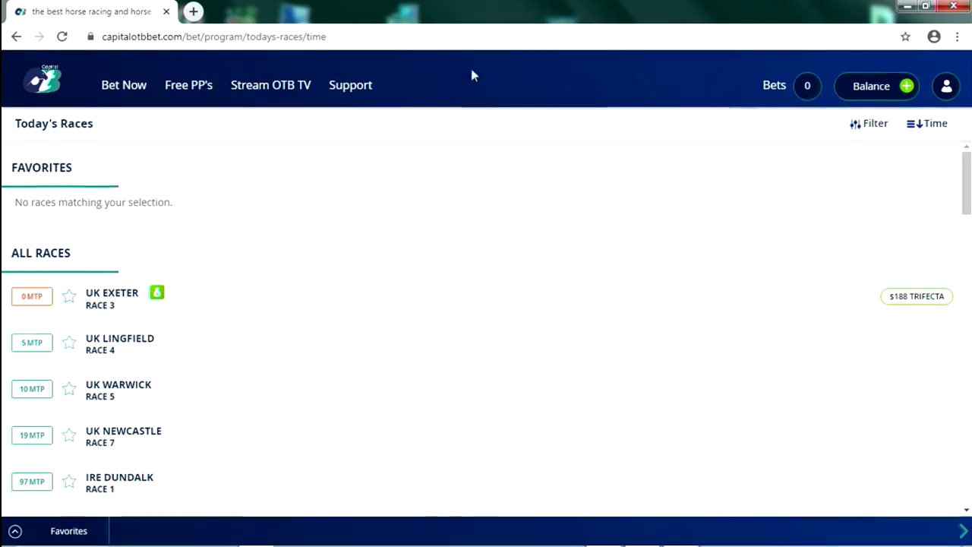
View the OTB TV live stream page and the free past performances page, returning to today's races after each
mouse_move(348, 105)
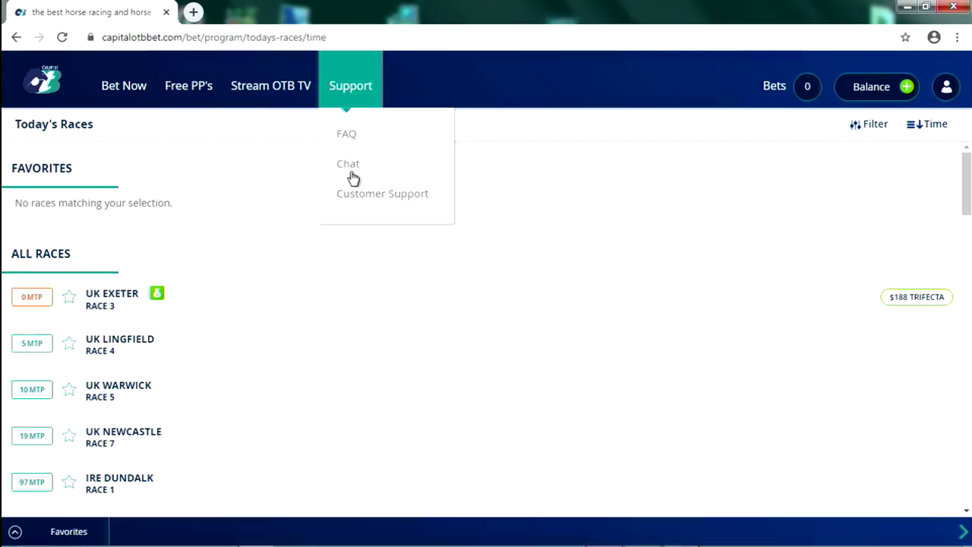
left_click(295, 100)
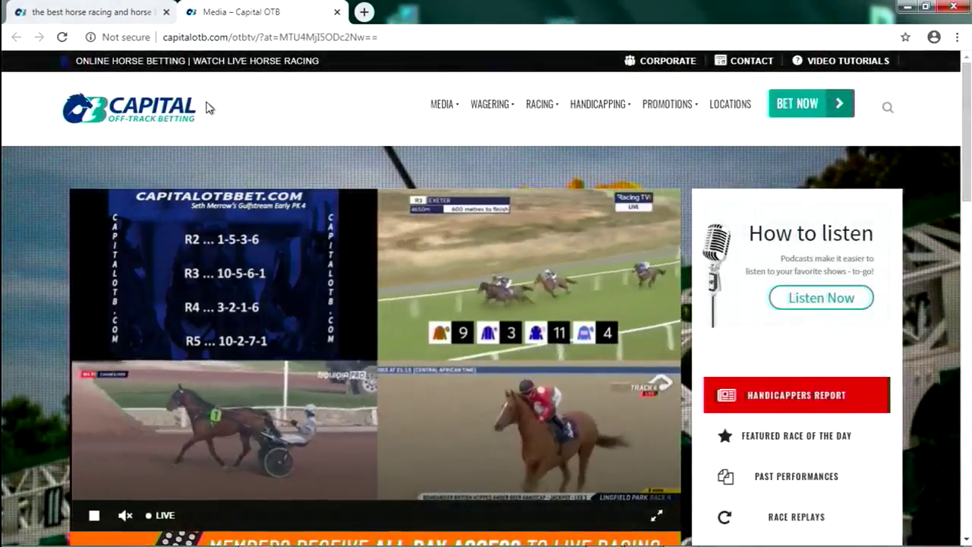
left_click(105, 13)
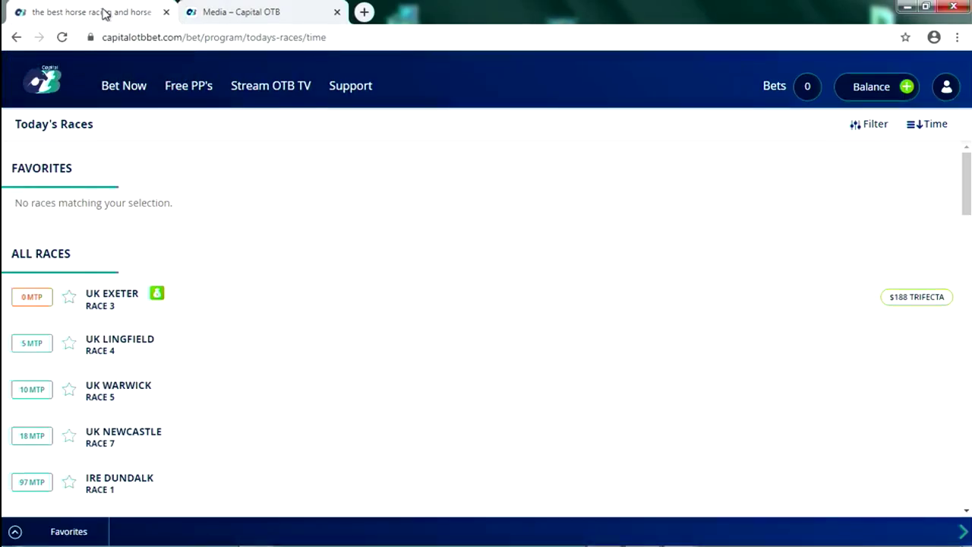
left_click(194, 87)
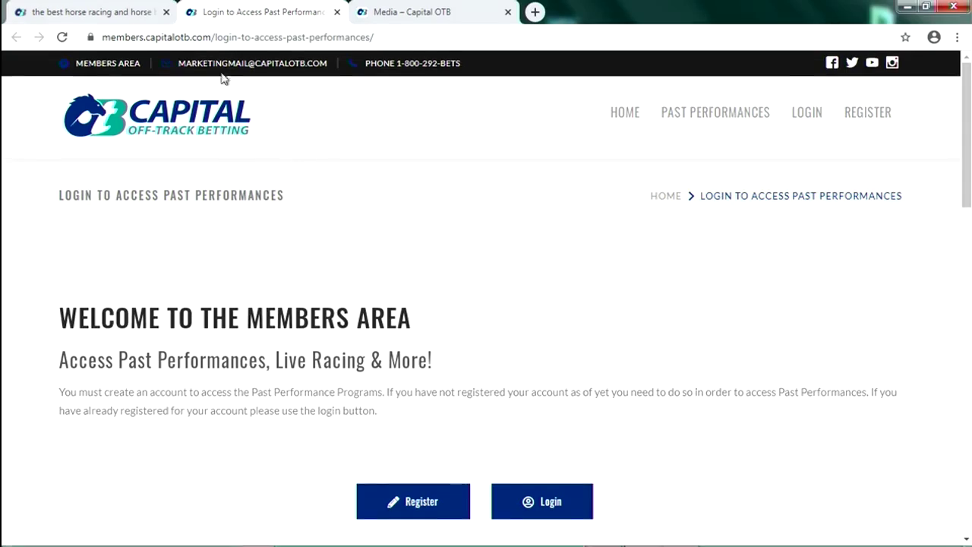
left_click(144, 13)
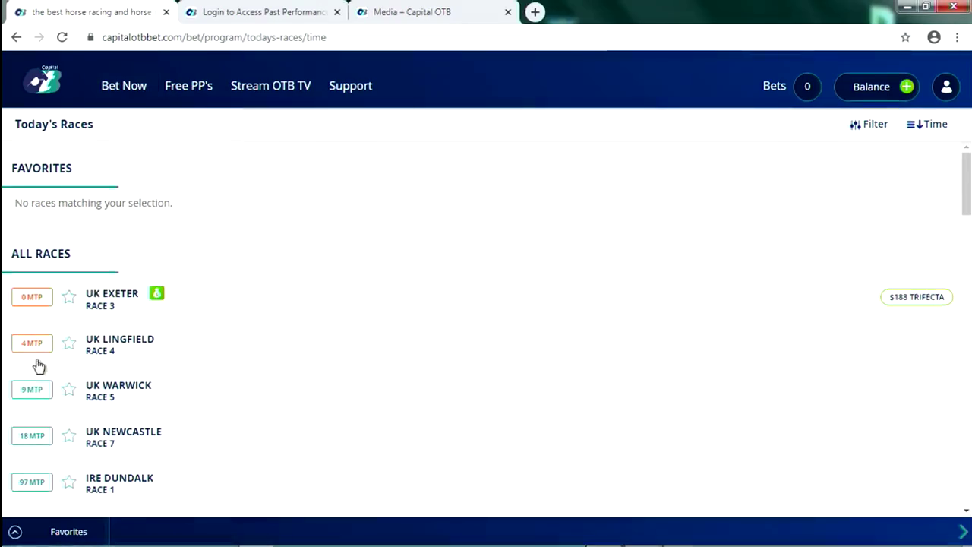
Look through today's Results & Replays for all tracks, from IND Bangalore to UK Warwick
mouse_move(130, 106)
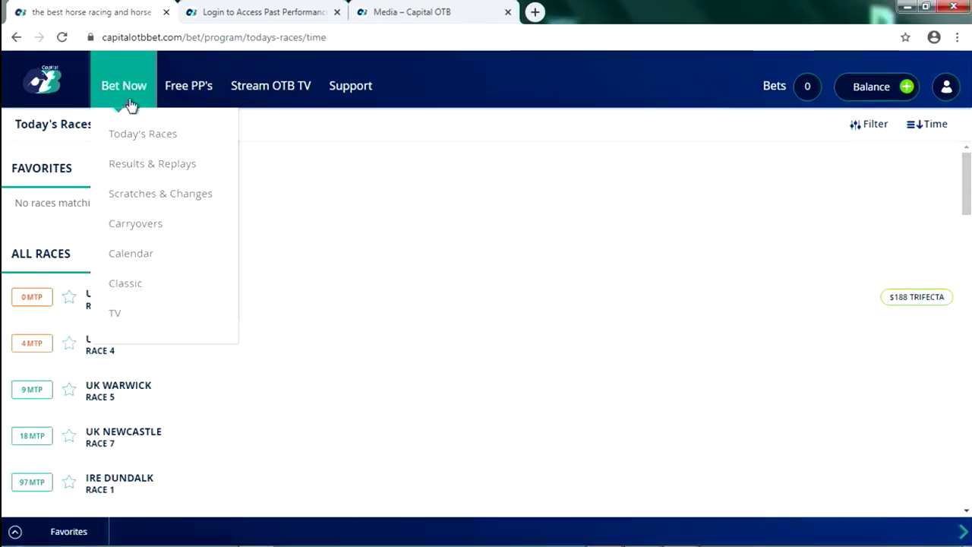
left_click(133, 170)
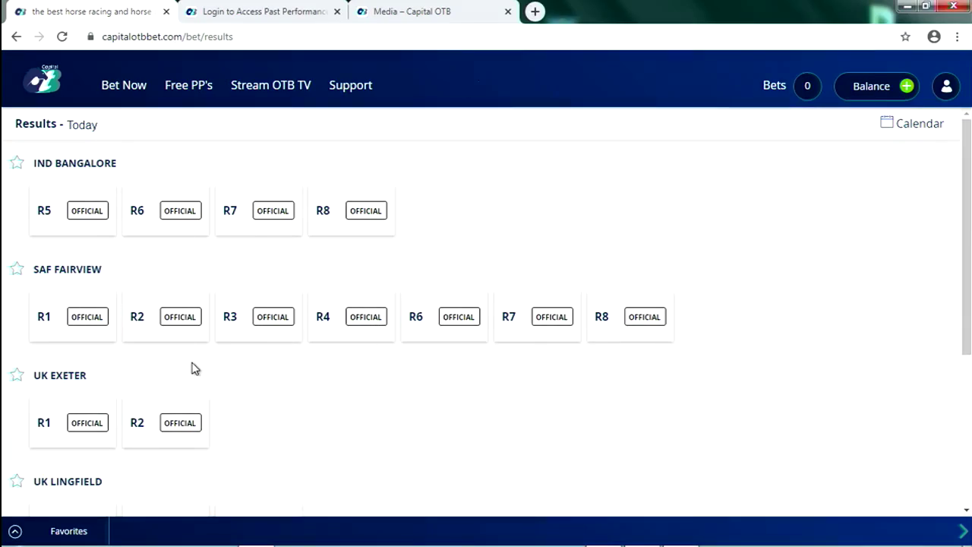
scroll(193, 369, "down", 1)
scroll(196, 370, "down", 2)
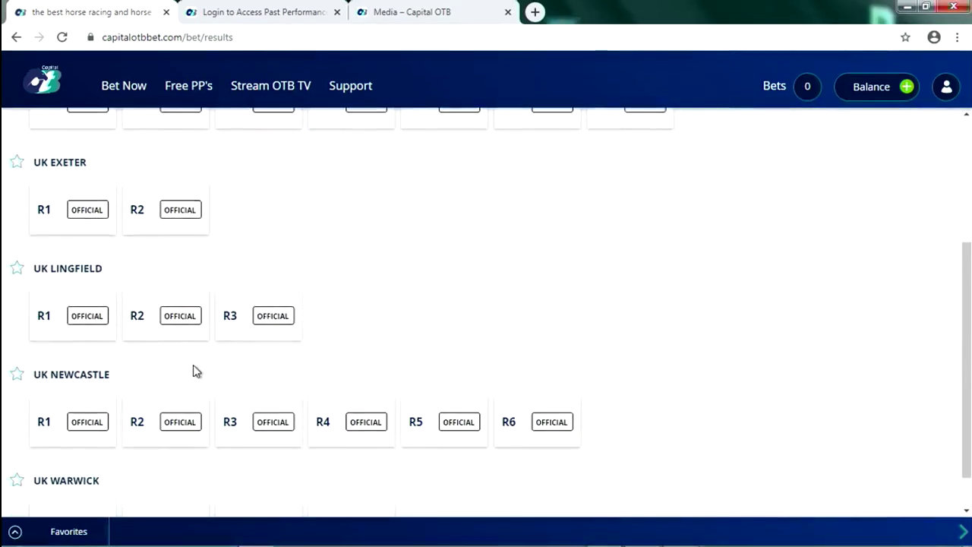
scroll(195, 372, "down", 1)
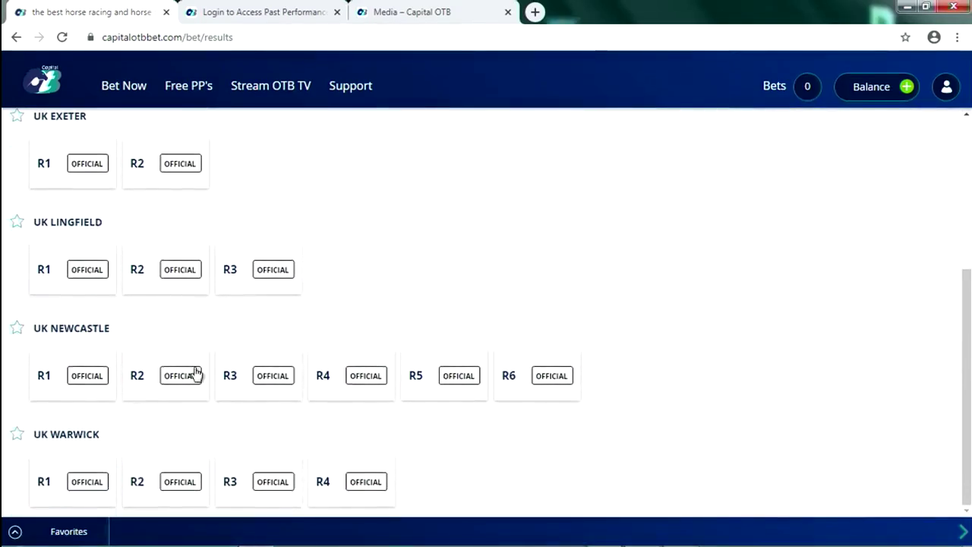
scroll(196, 372, "up", 4)
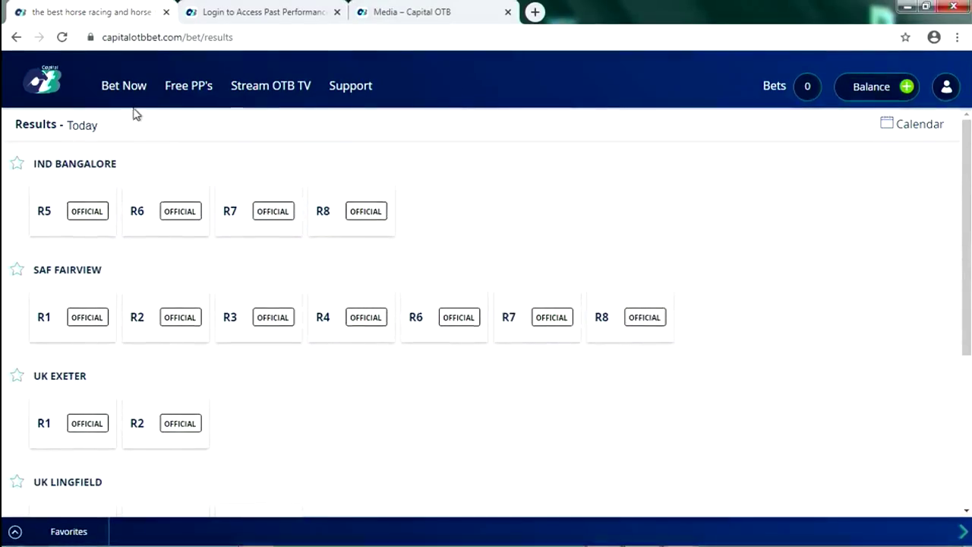
View the Scratches & Changes track list and look through the upcoming Carryovers by track
mouse_move(131, 108)
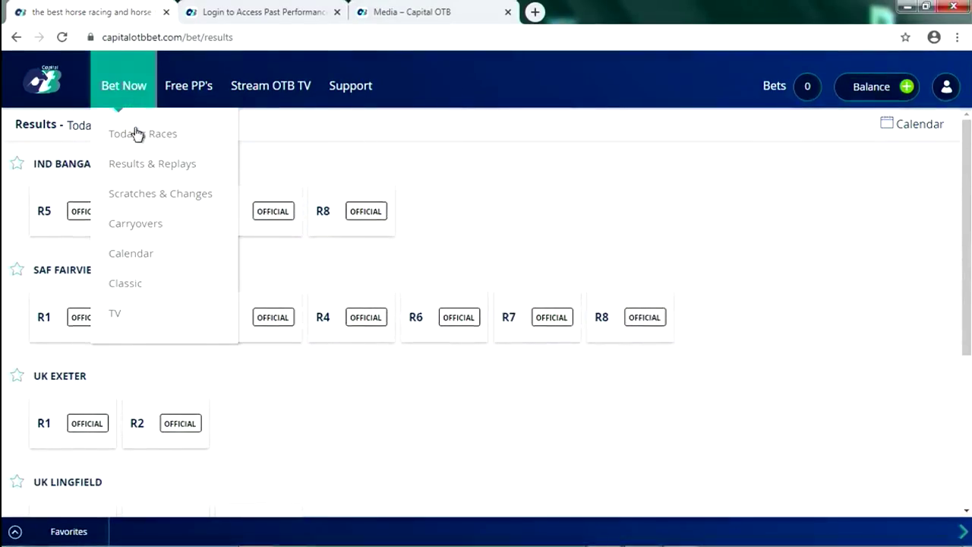
left_click(152, 196)
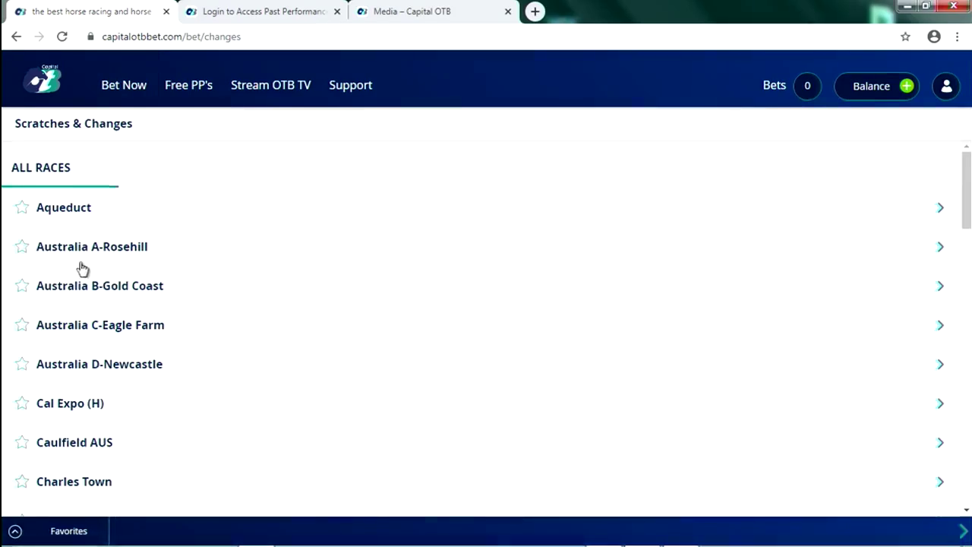
mouse_move(145, 102)
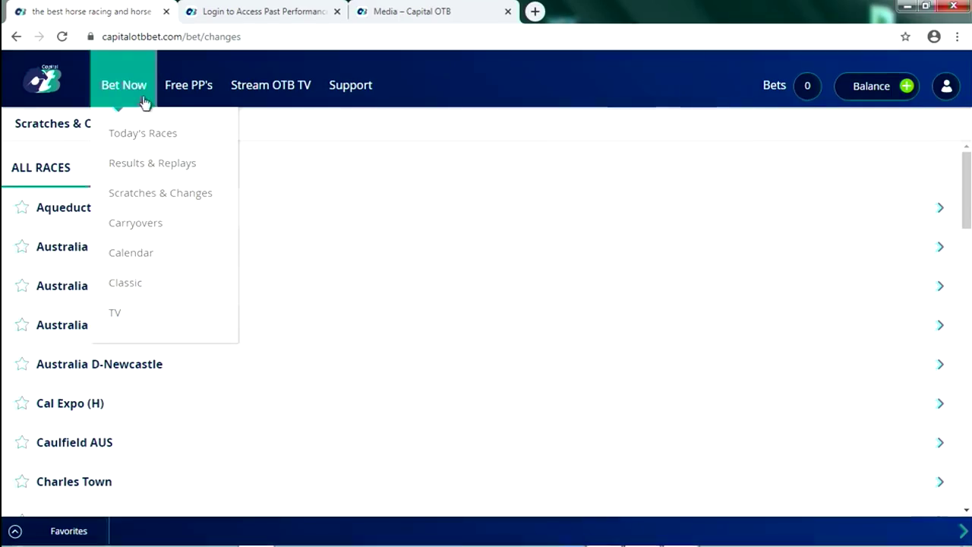
left_click(138, 223)
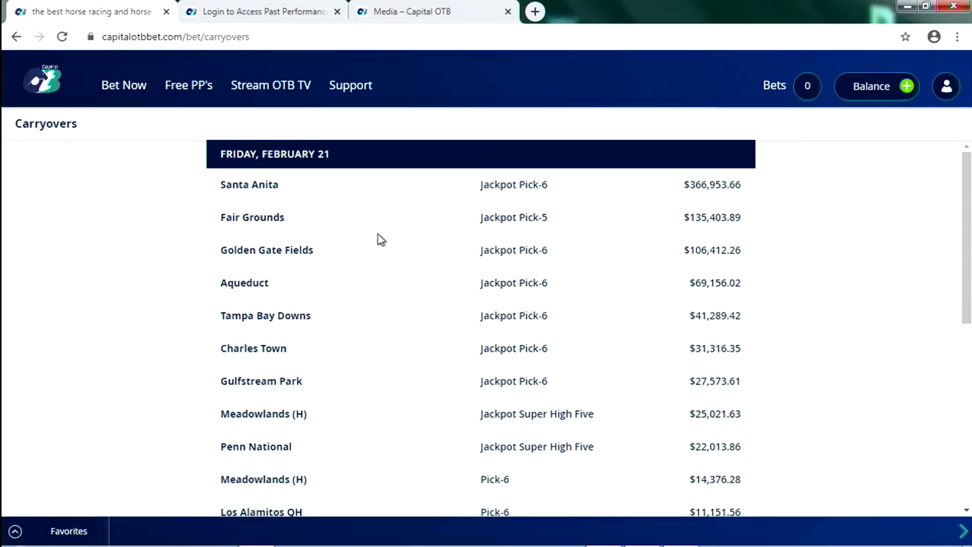
mouse_move(122, 103)
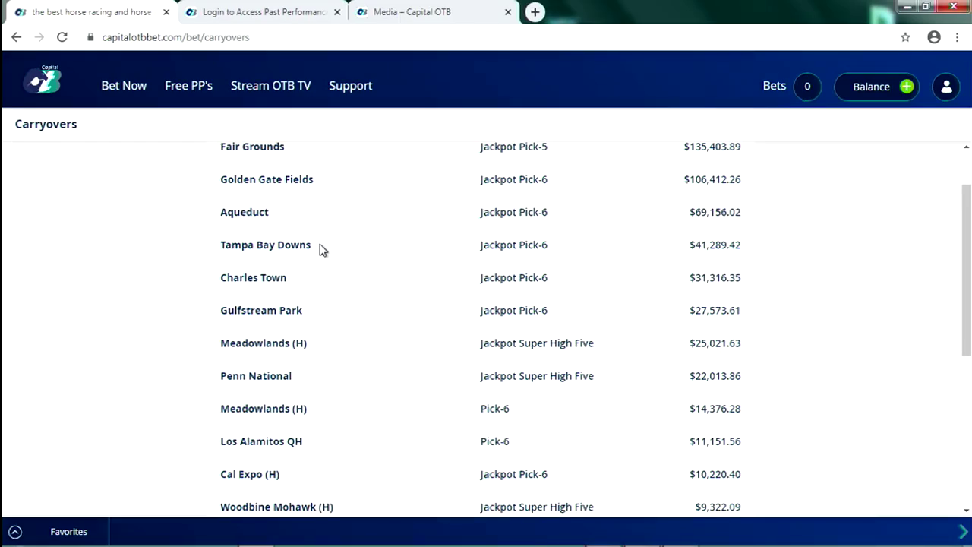
scroll(320, 252, "down", 2)
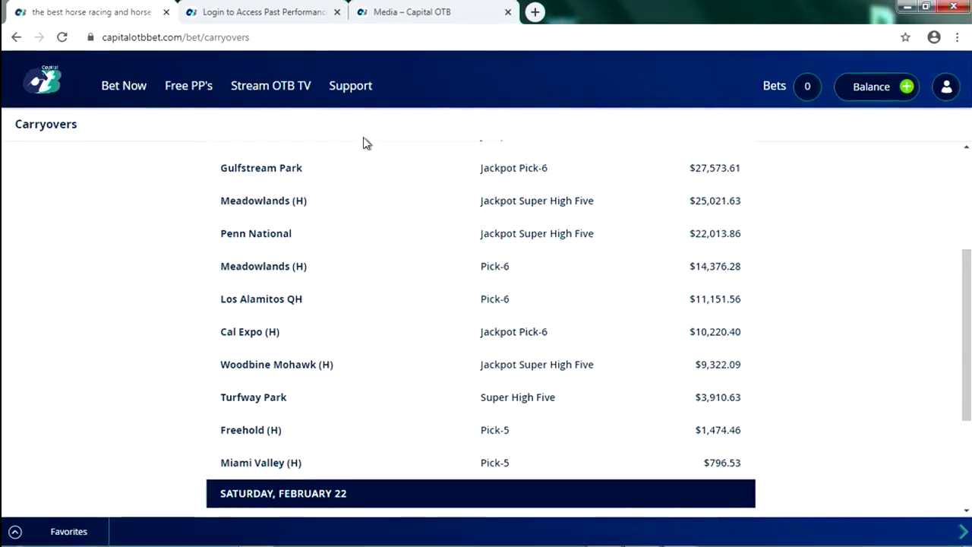
View the Racing Calendar for February 17-23 and return to Today's Races
left_click(134, 255)
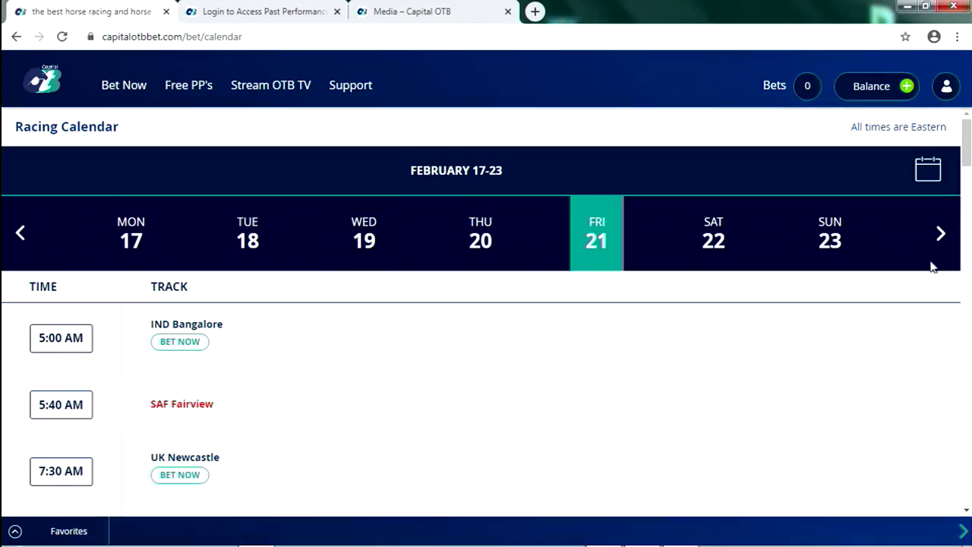
mouse_move(113, 79)
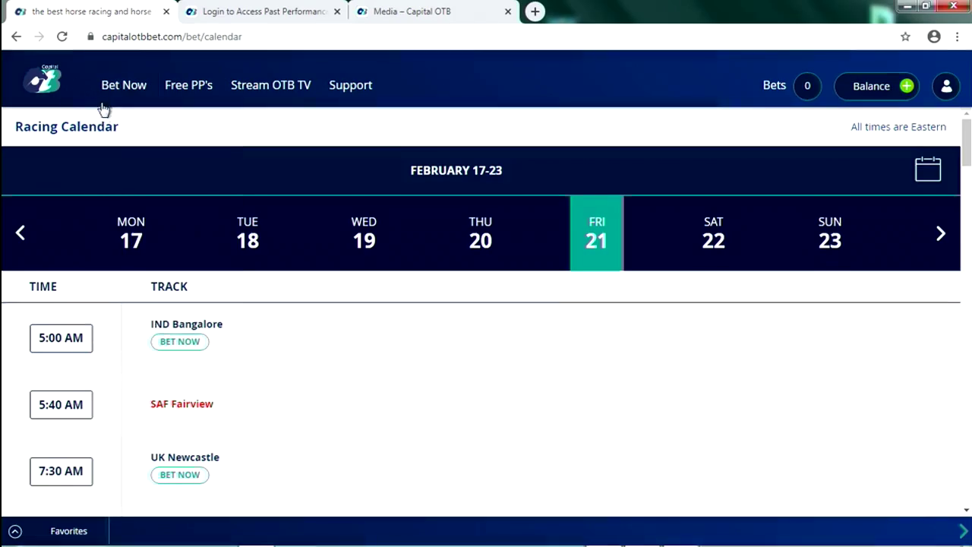
mouse_move(117, 114)
left_click(124, 132)
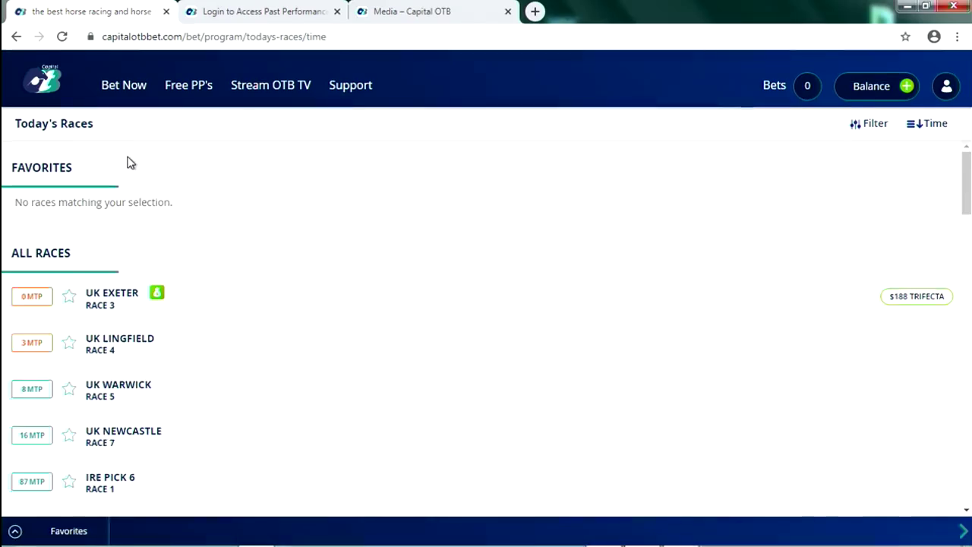
Mark UK Exeter and UK Lingfield as favorites and look through the rest of today's races
left_click(70, 302)
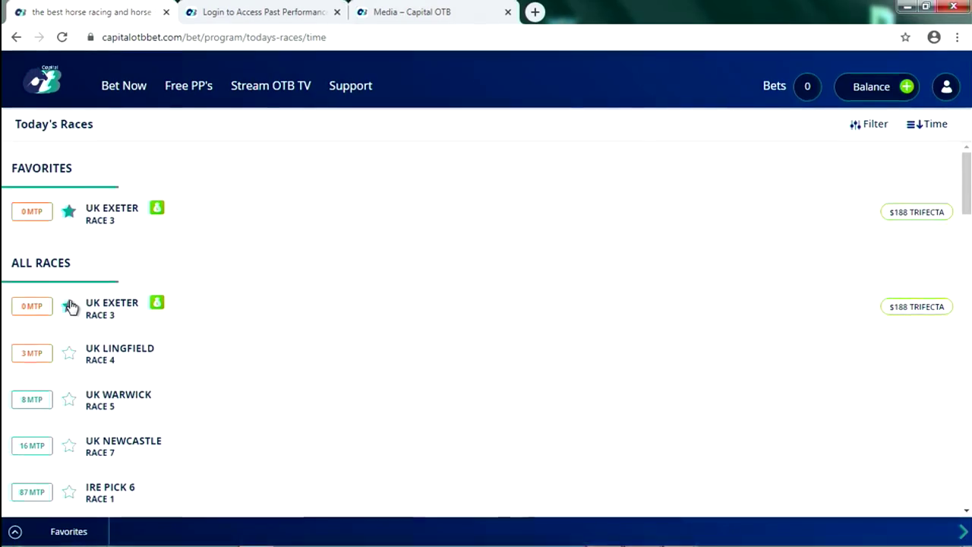
left_click(68, 352)
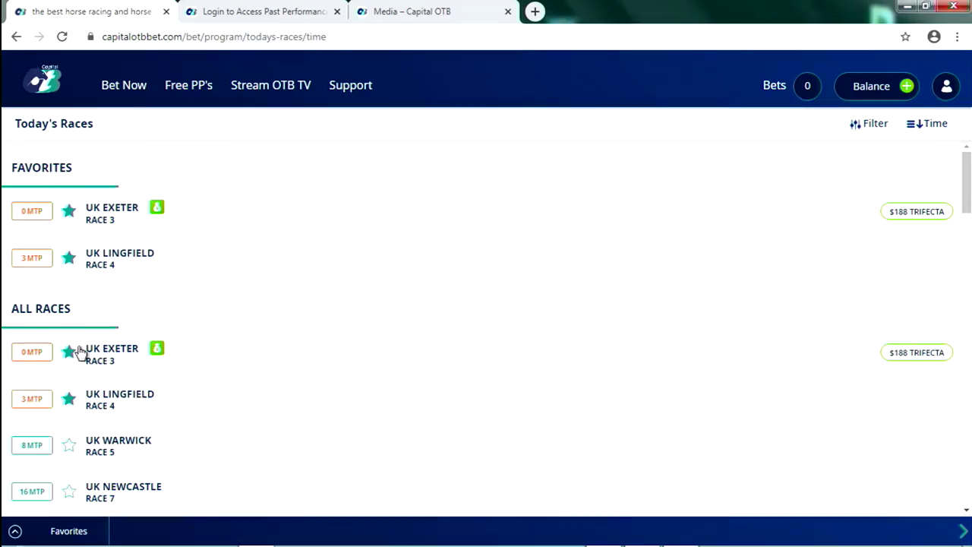
scroll(79, 357, "down", 6)
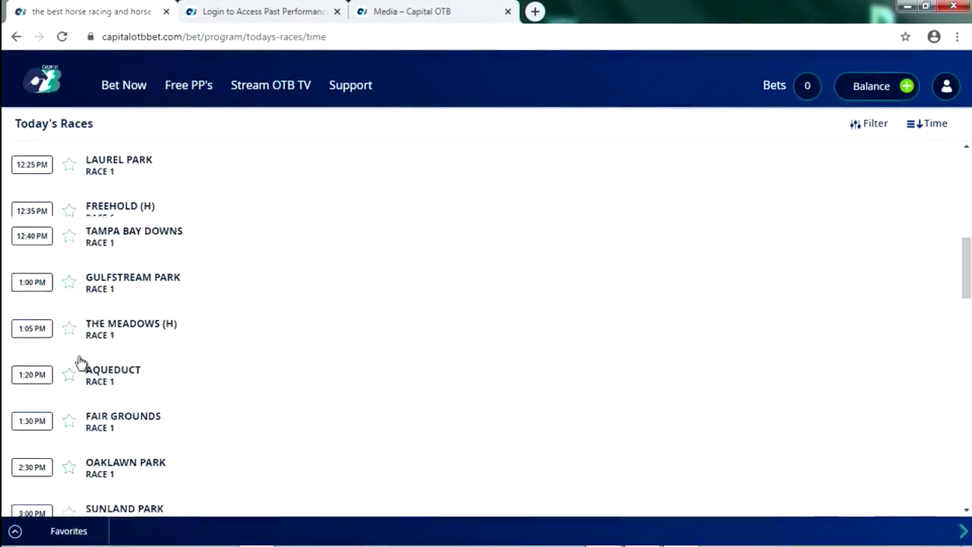
scroll(80, 364, "down", 3)
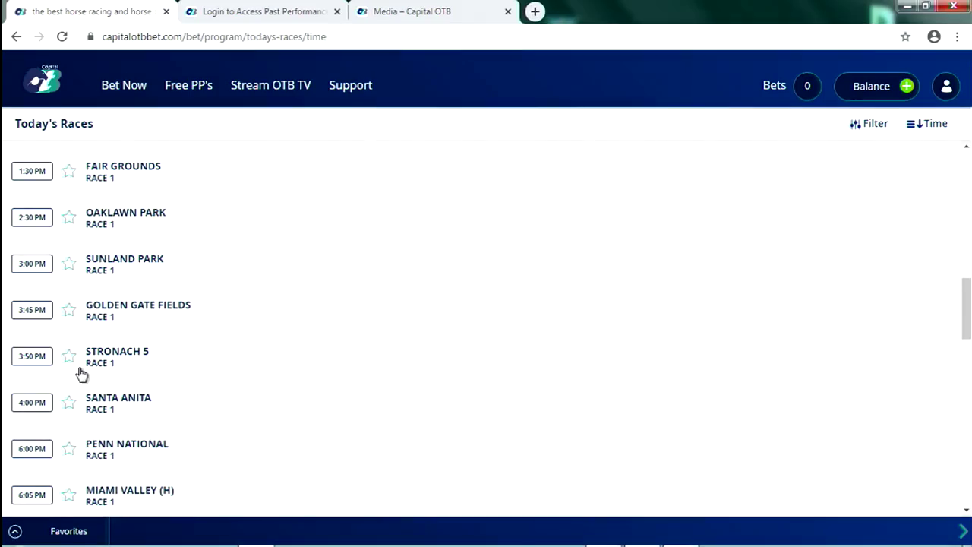
scroll(81, 373, "up", 9)
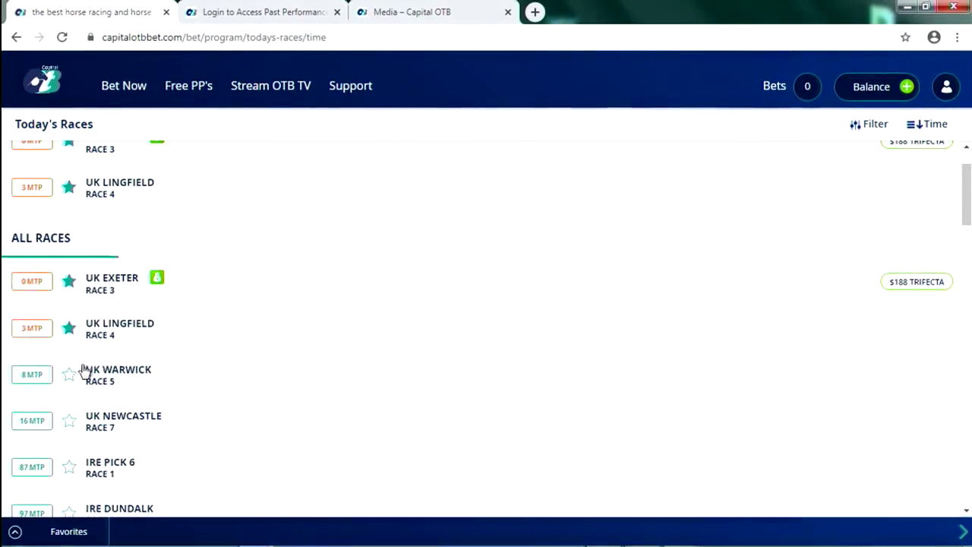
Look over today's races and filter the list to the Harness race type
scroll(96, 235, "up", 1)
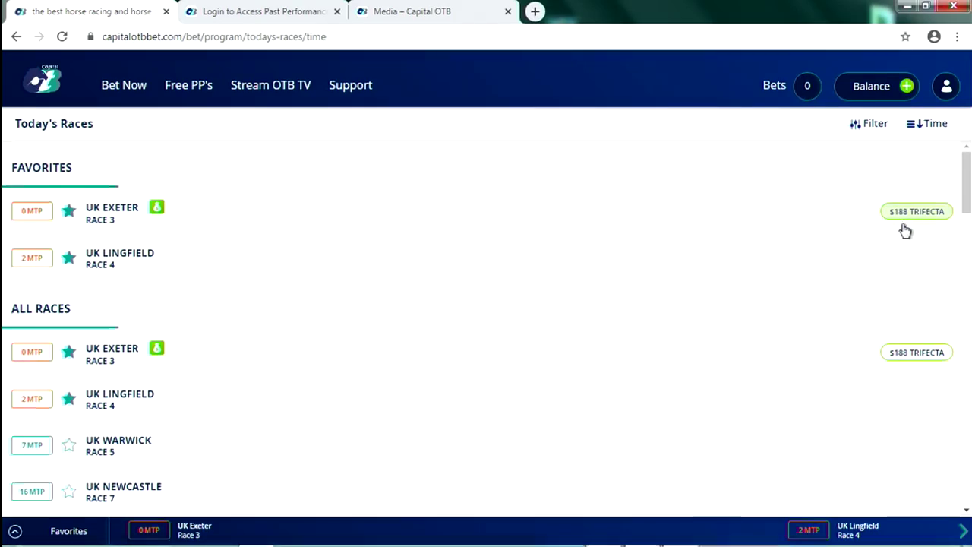
scroll(903, 243, "down", 4)
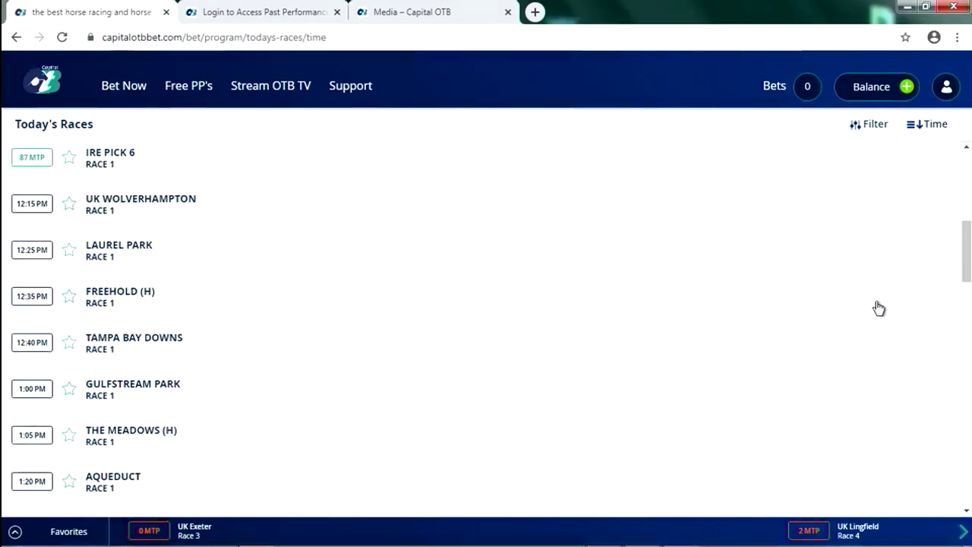
left_click(876, 132)
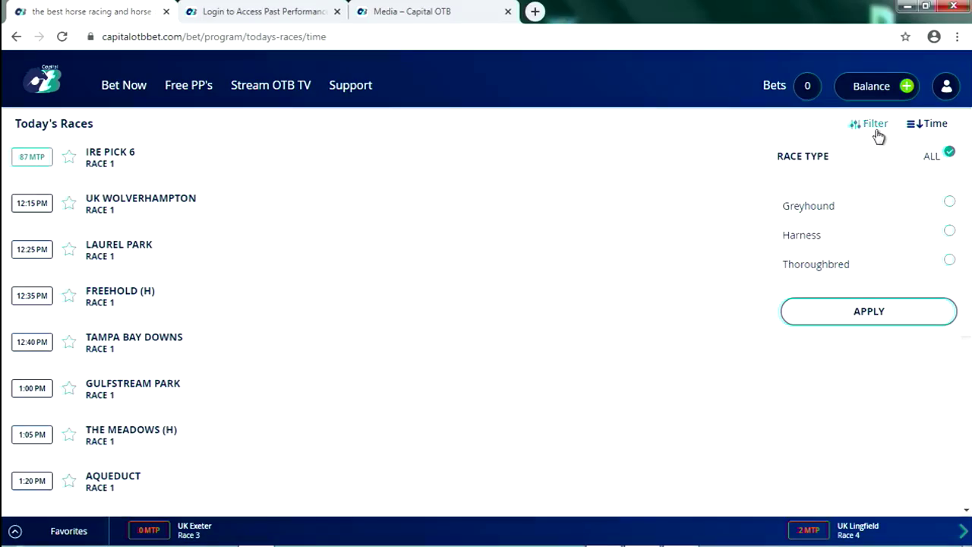
left_click(949, 231)
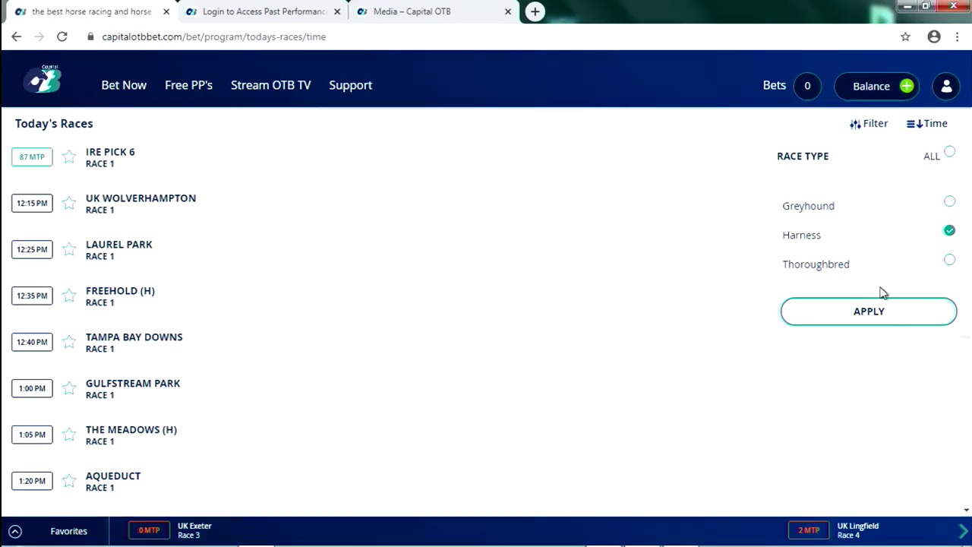
left_click(872, 317)
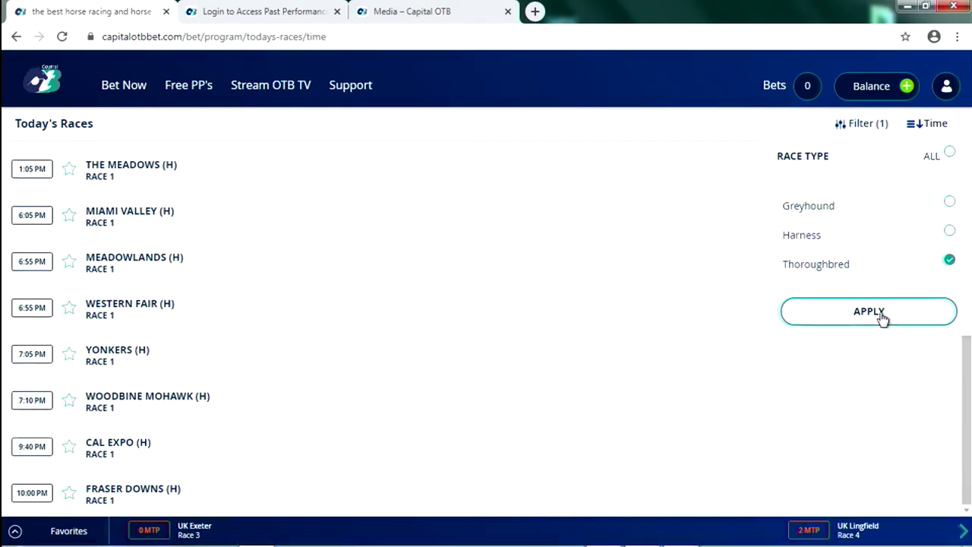
Switch the race type filter to Thoroughbred and look through the filtered races
left_click(880, 316)
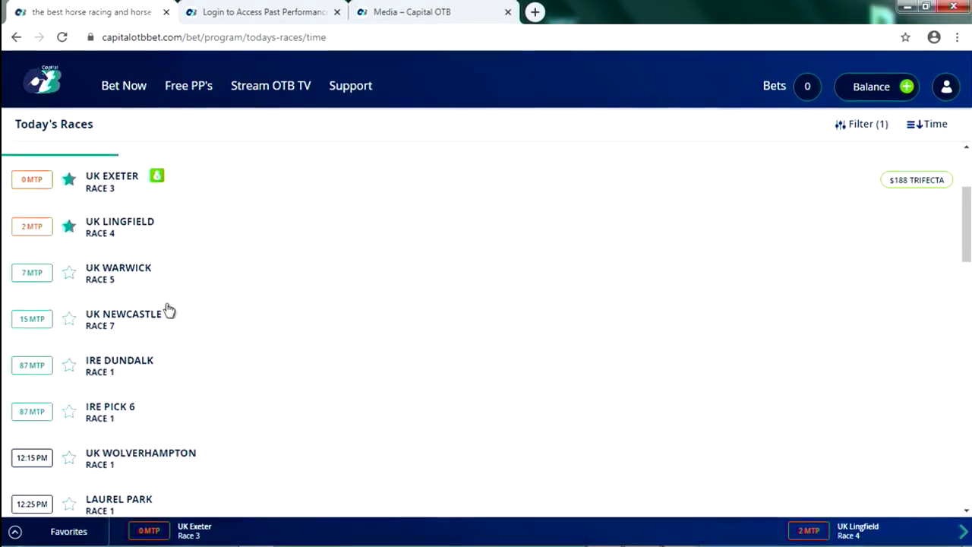
scroll(168, 309, "down", 4)
Try to reset the race type filter to all race types
left_click(877, 129)
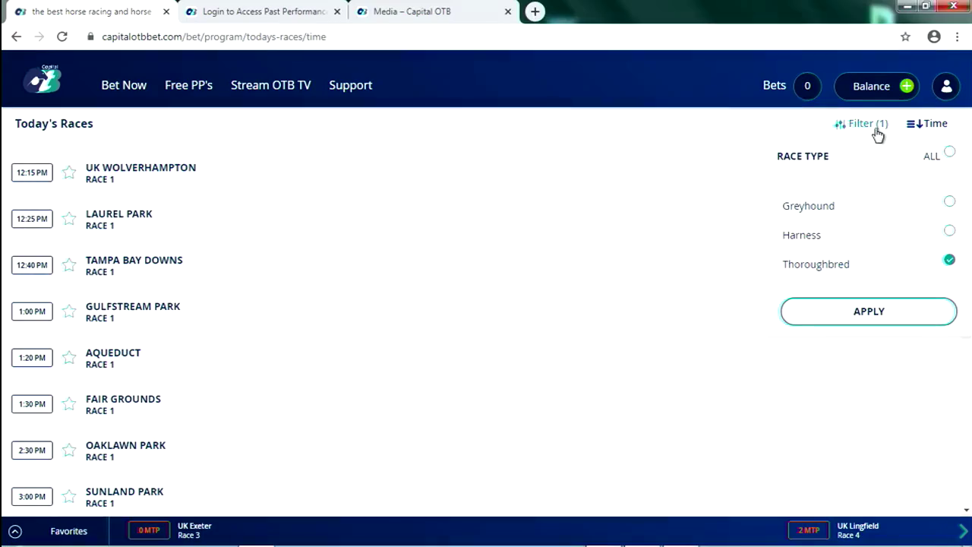
left_click(948, 154)
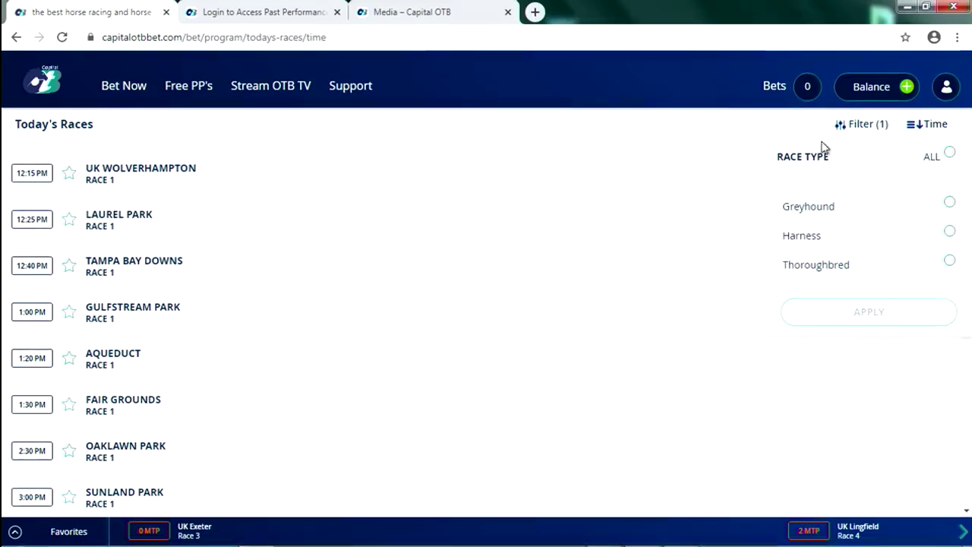
left_click(850, 128)
Remove UK Lingfield and UK Exeter from the favorites
scroll(279, 265, "up", 6)
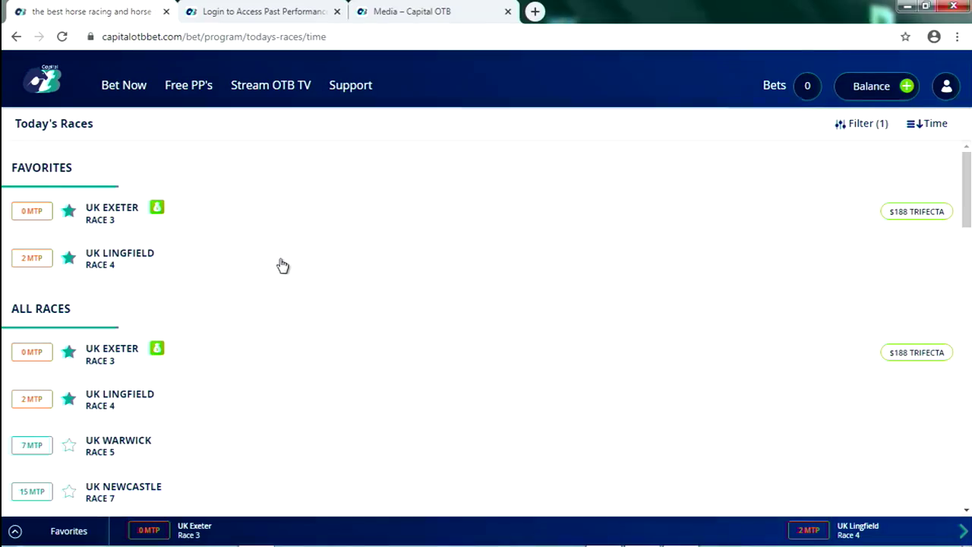
left_click(69, 258)
left_click(68, 211)
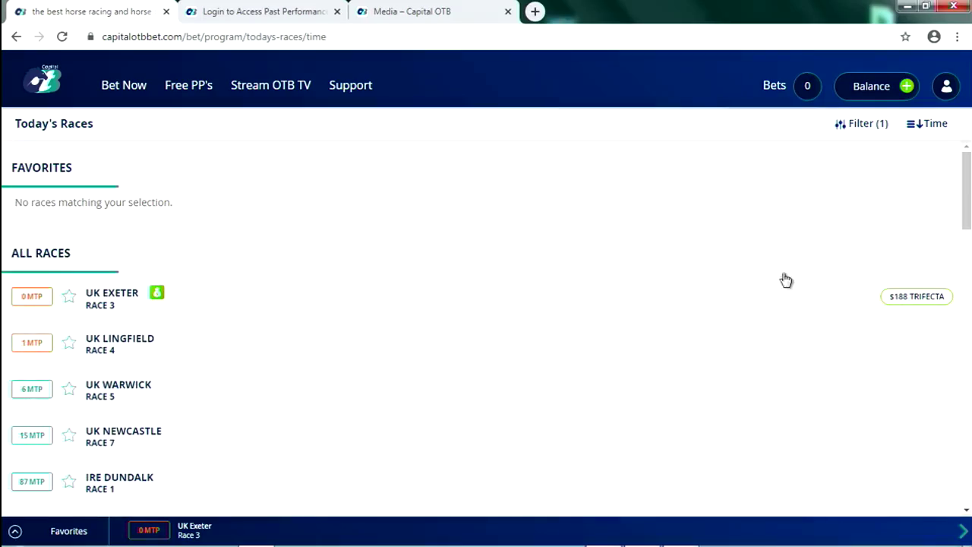
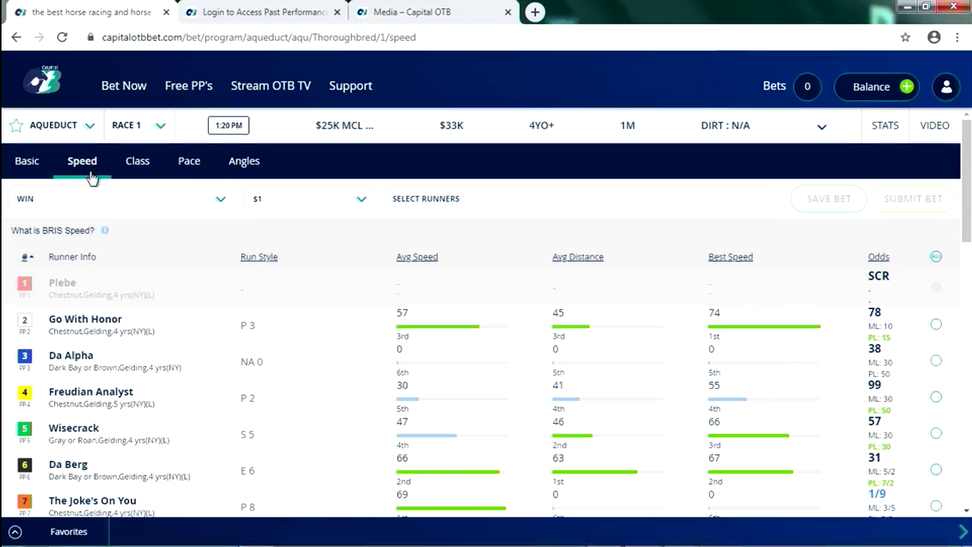
View the Class, Pace and Angles handicapping data for Aqueduct Race 1 and return to the Basic view
left_click(134, 172)
left_click(188, 170)
left_click(237, 169)
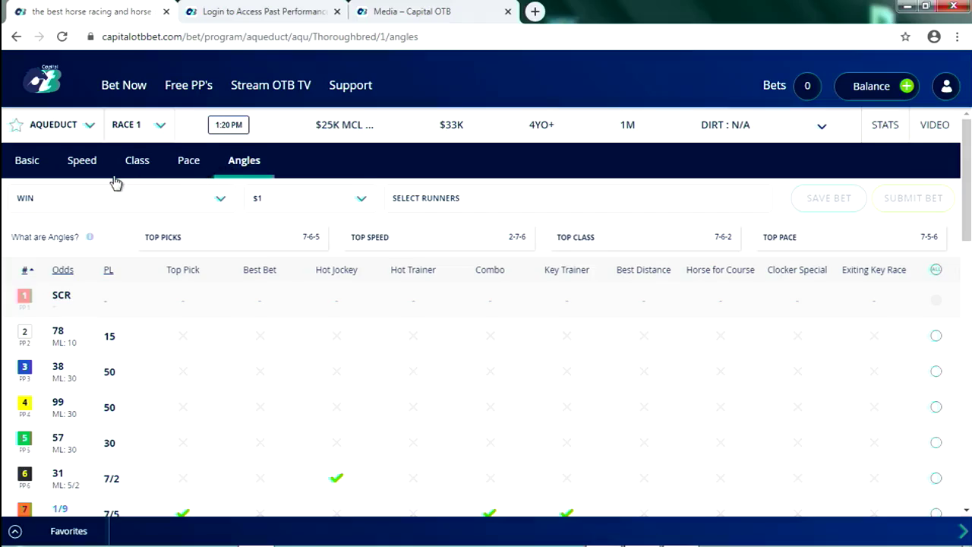
left_click(30, 164)
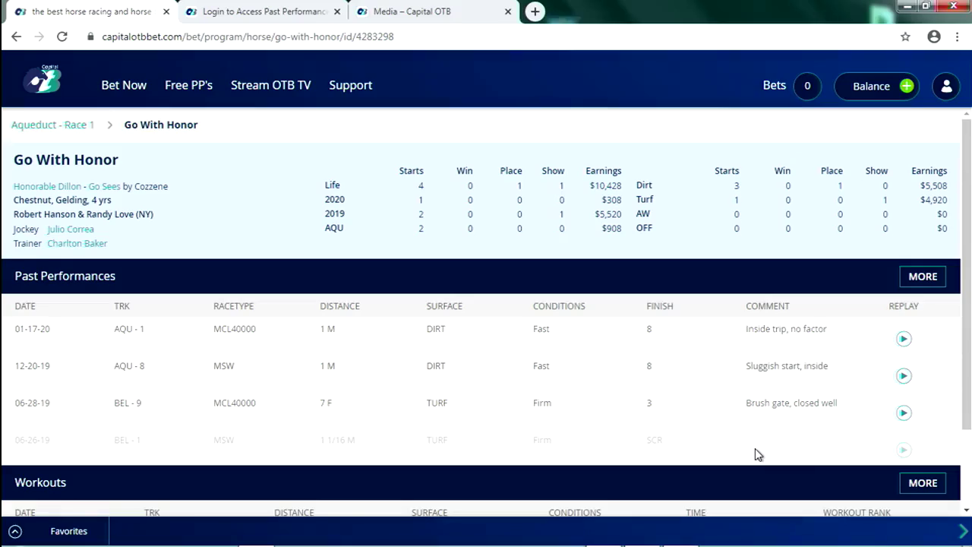
Watch the replay of Go With Honor's 01-17-20 race, view it briefly in full screen, and close the replay window
left_click(902, 340)
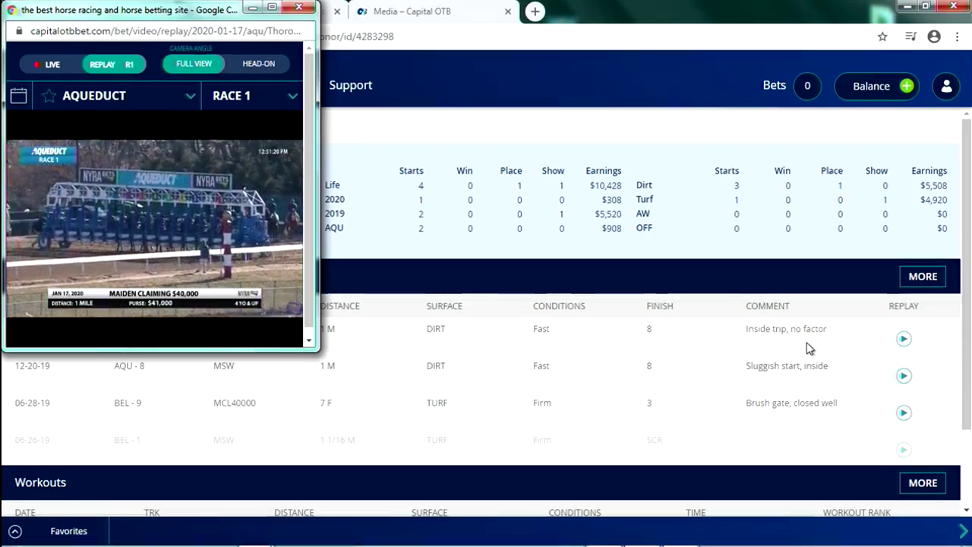
mouse_move(152, 111)
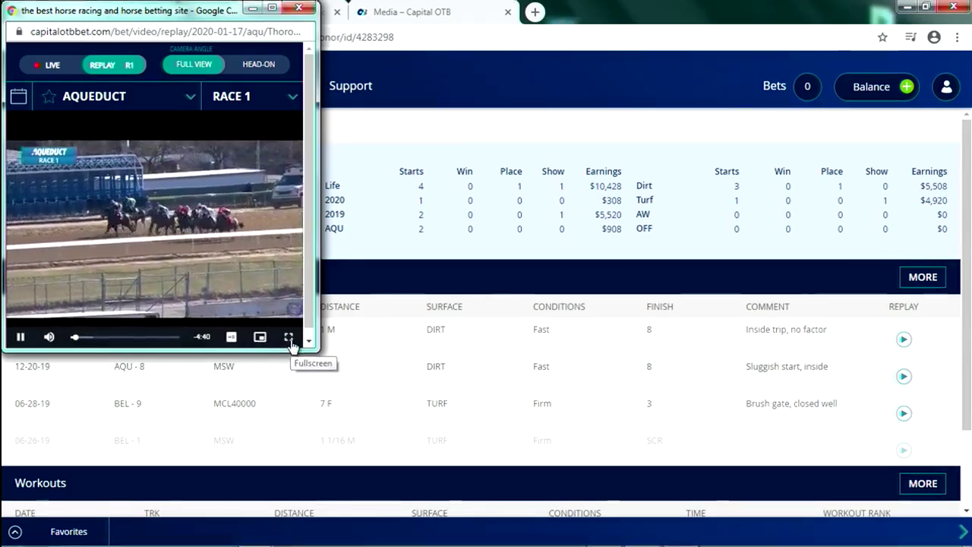
left_click(290, 337)
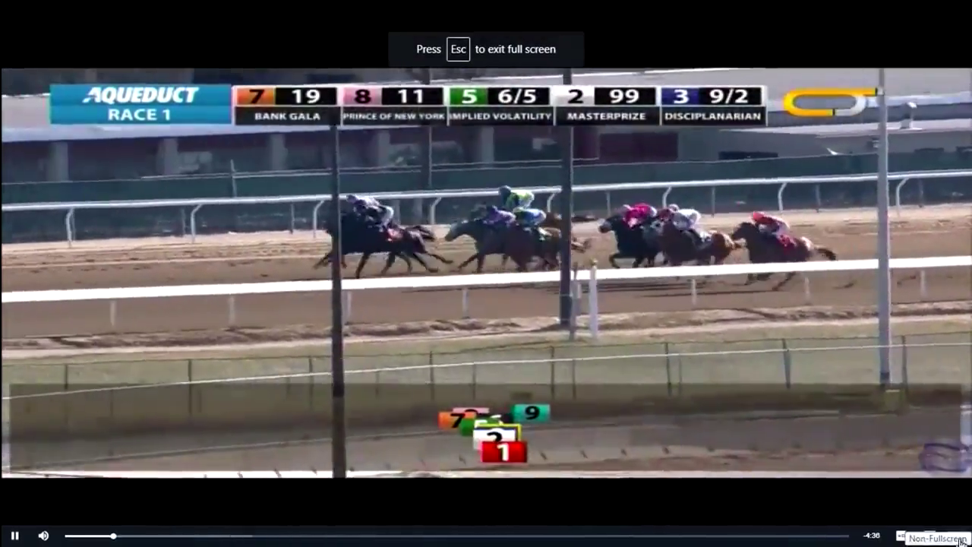
left_click(958, 535)
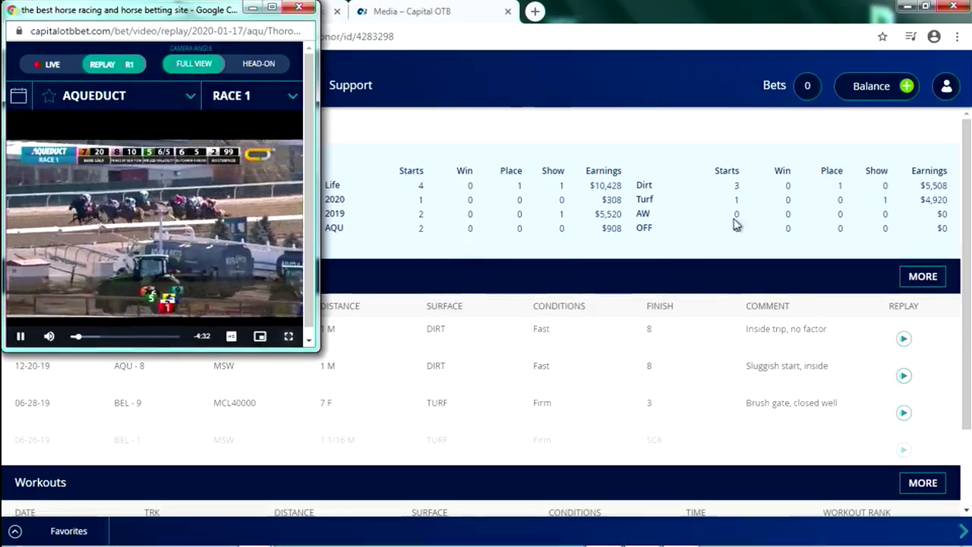
left_click(304, 10)
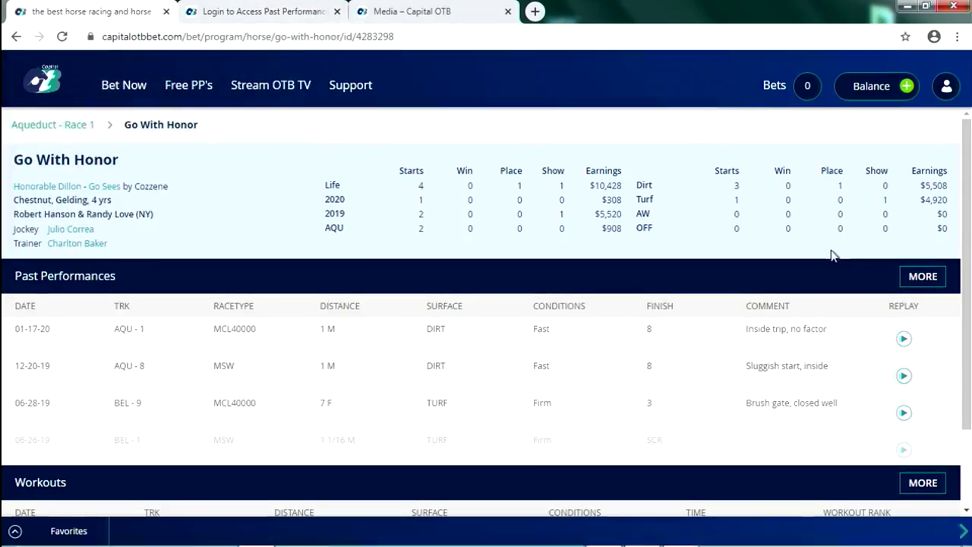
Expand Go With Honor's past performances to view the complete list and collapse it again
left_click(932, 279)
scroll(933, 280, "down", 1)
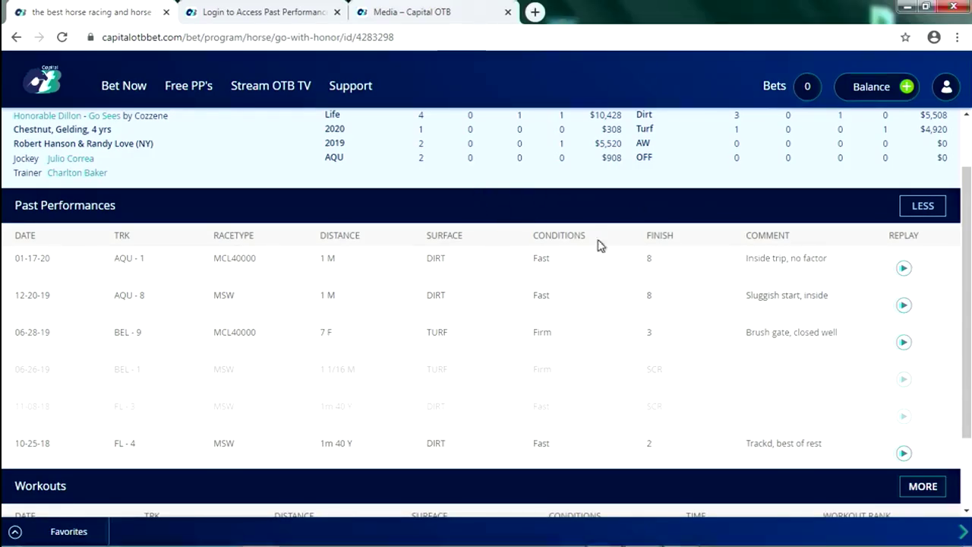
left_click(923, 205)
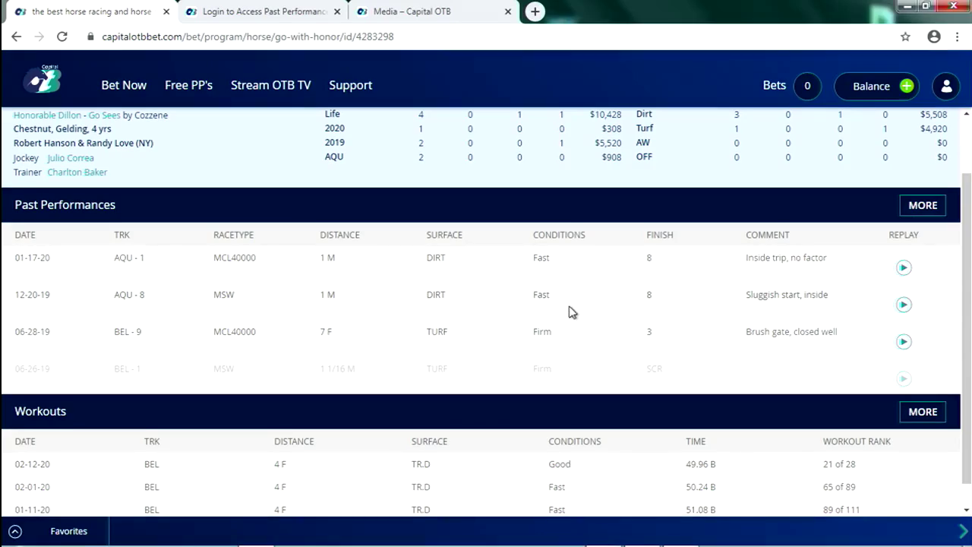
Expand Go With Honor's workouts, look through the complete list, and collapse it again
scroll(569, 314, "down", 1)
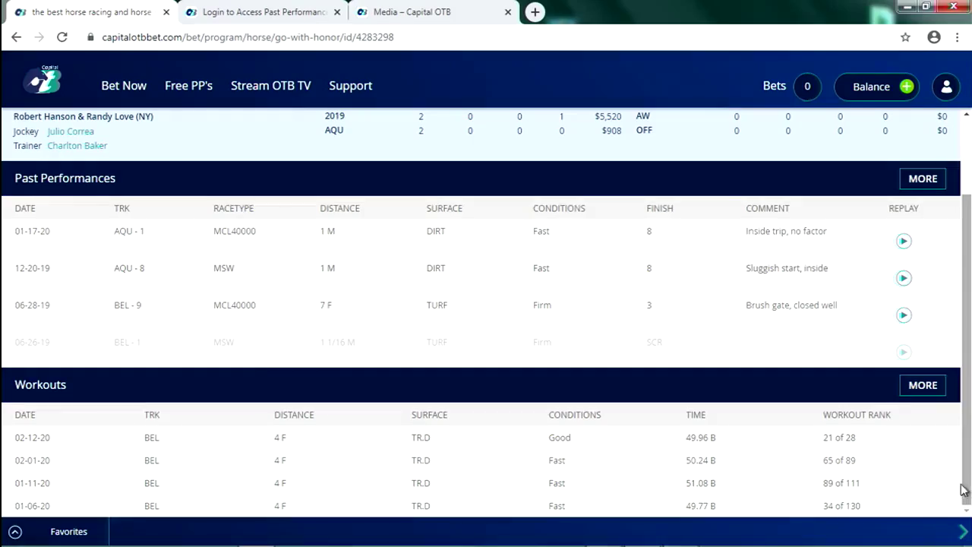
left_click(926, 387)
scroll(929, 401, "down", 3)
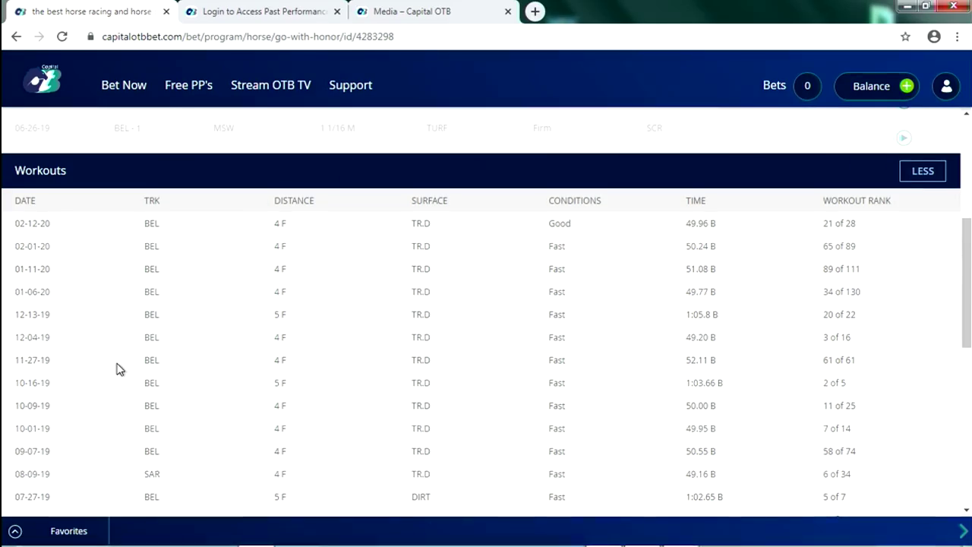
scroll(116, 368, "down", 6)
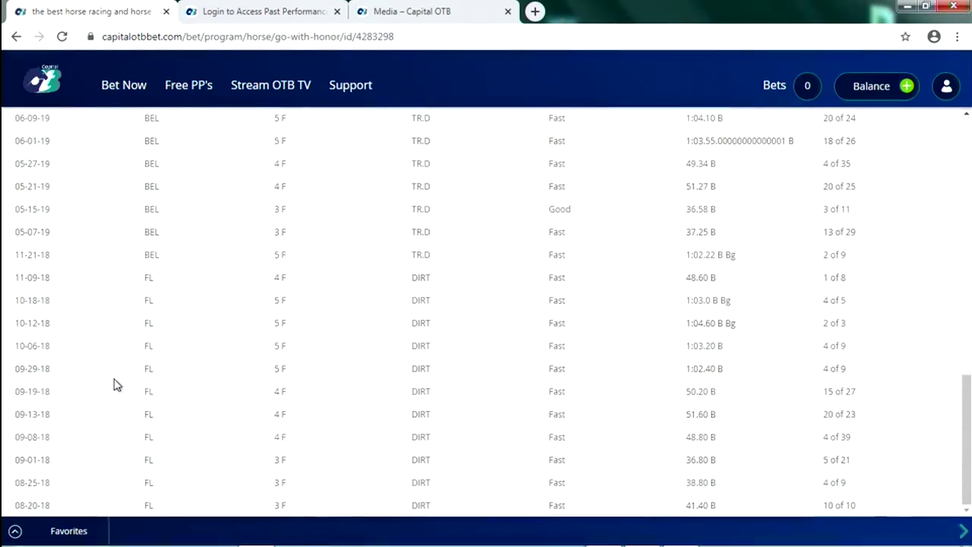
scroll(116, 384, "up", 6)
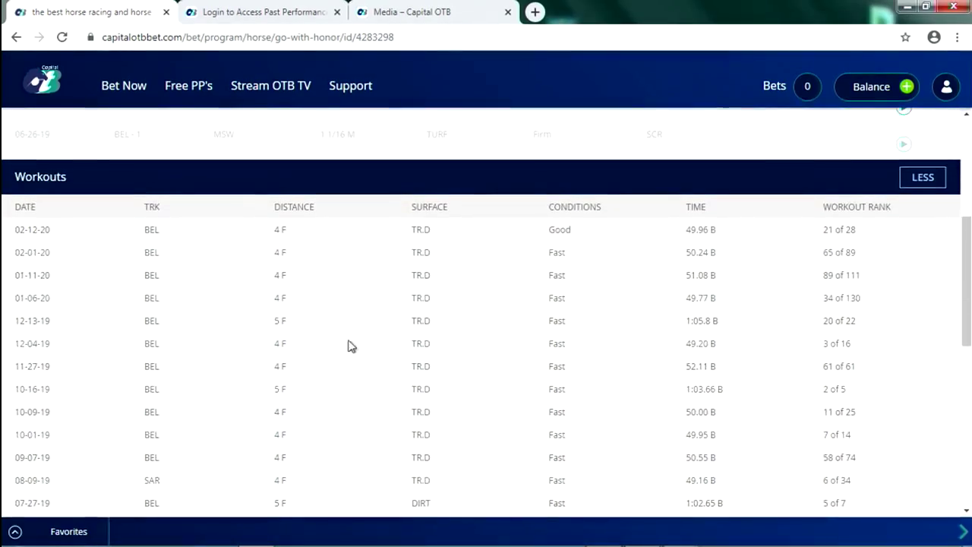
left_click(923, 177)
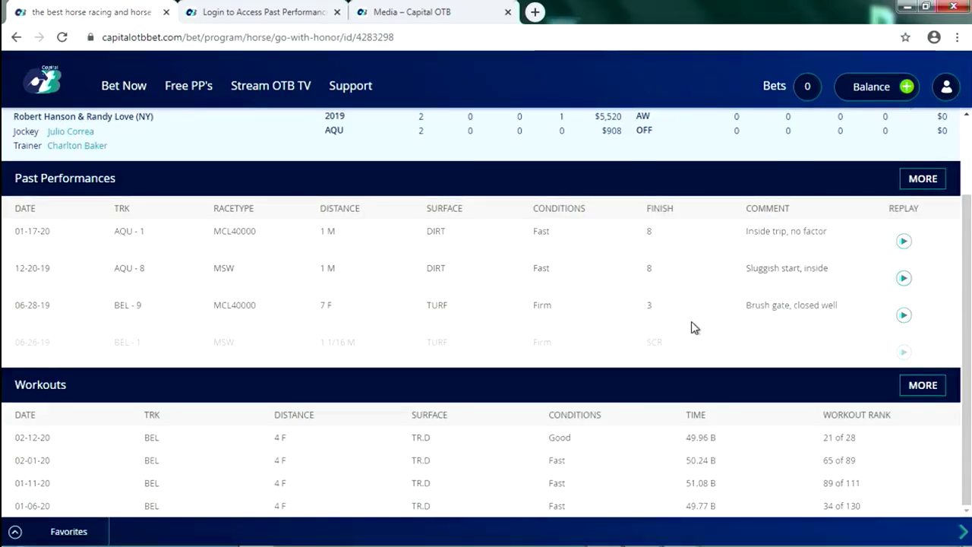
scroll(692, 326, "up", 1)
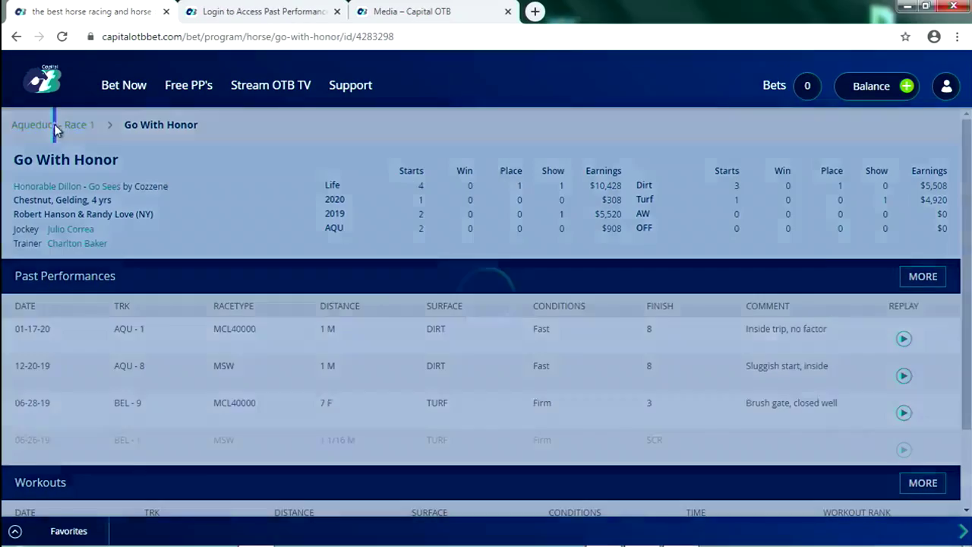
Return to Aqueduct Race 1 and submit a $2 Win bet on runner 7, The Joke's On You
left_click(54, 128)
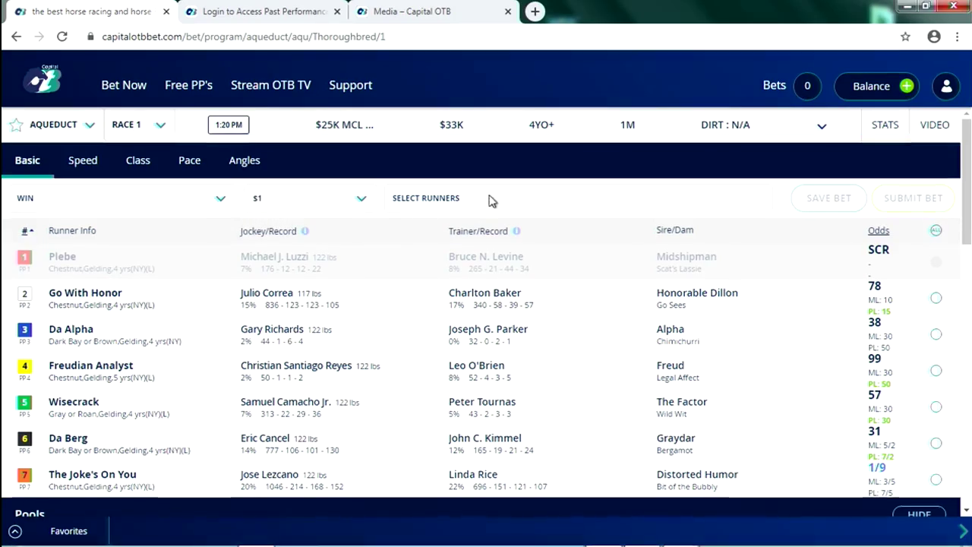
left_click(266, 200)
left_click(271, 248)
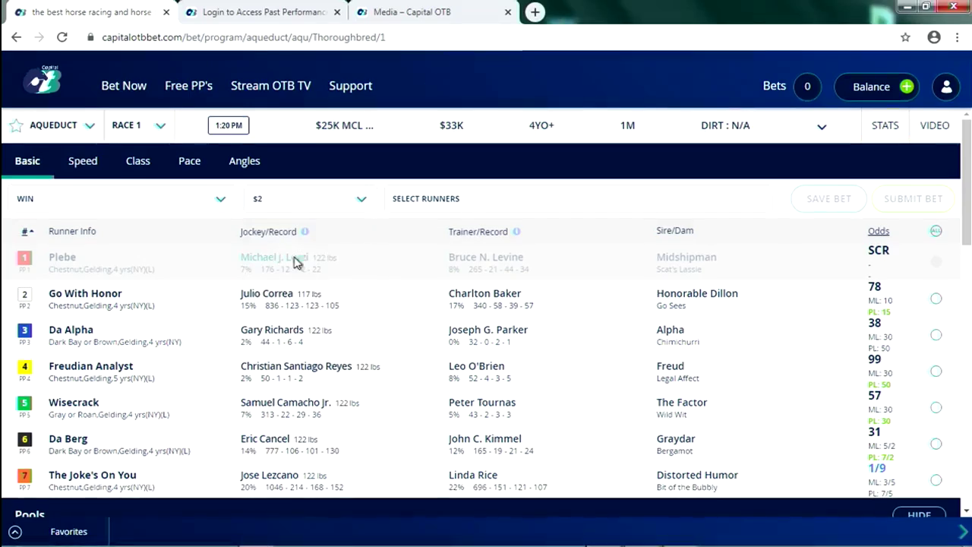
scroll(937, 427, "down", 1)
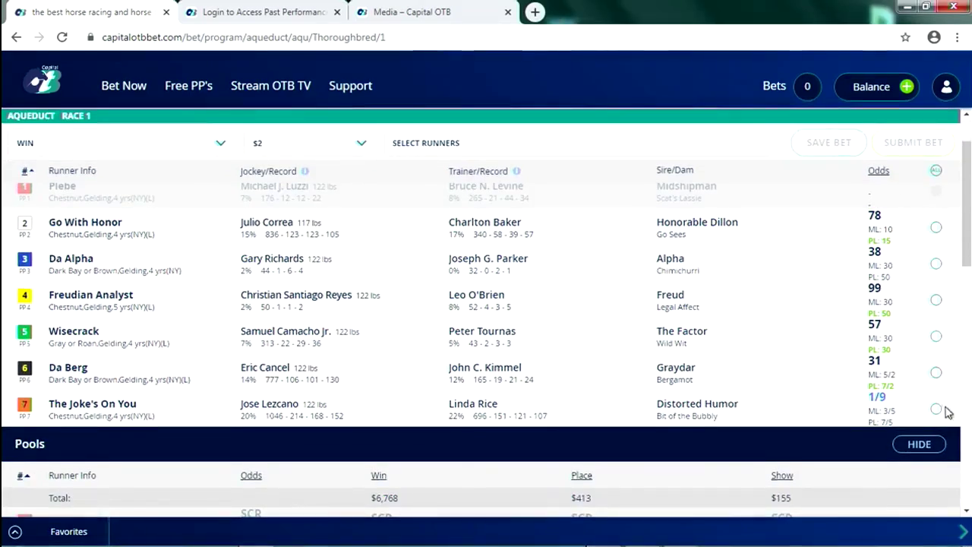
left_click(937, 406)
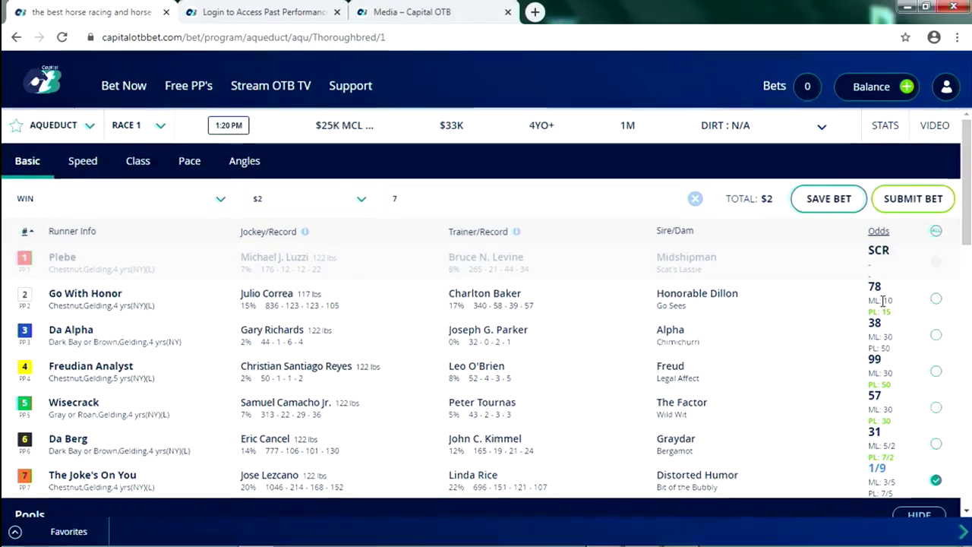
left_click(895, 205)
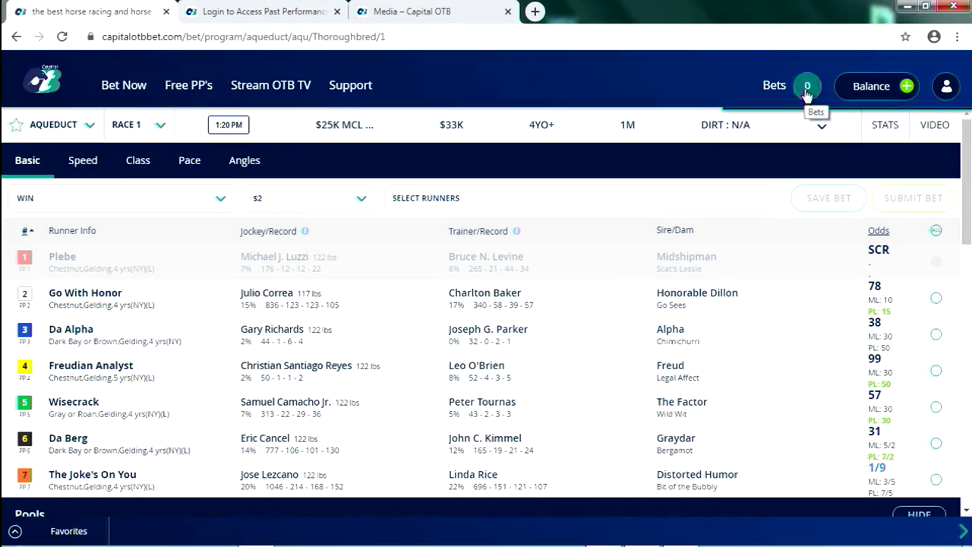
View the active Aqueduct Race 1 bet in My Bets and open the race's live video from it
left_click(806, 91)
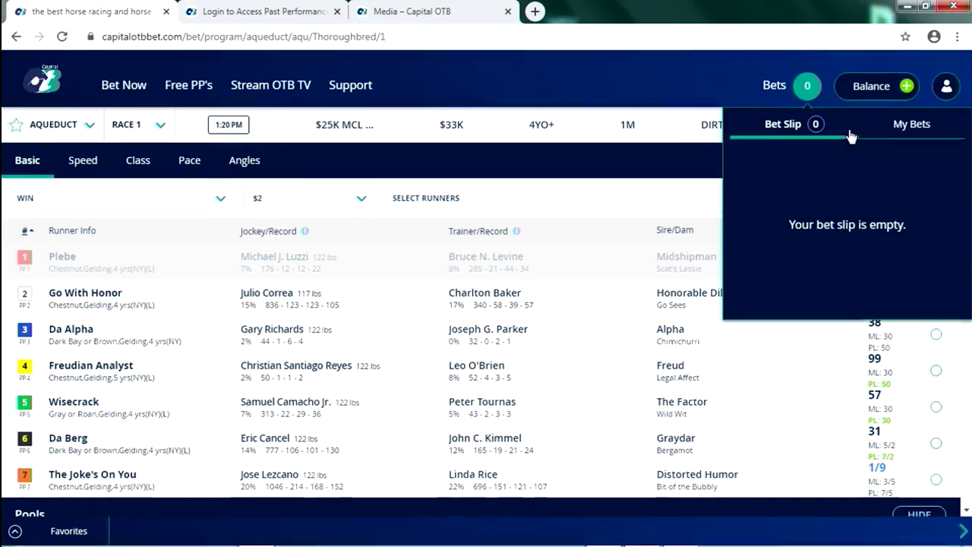
left_click(912, 129)
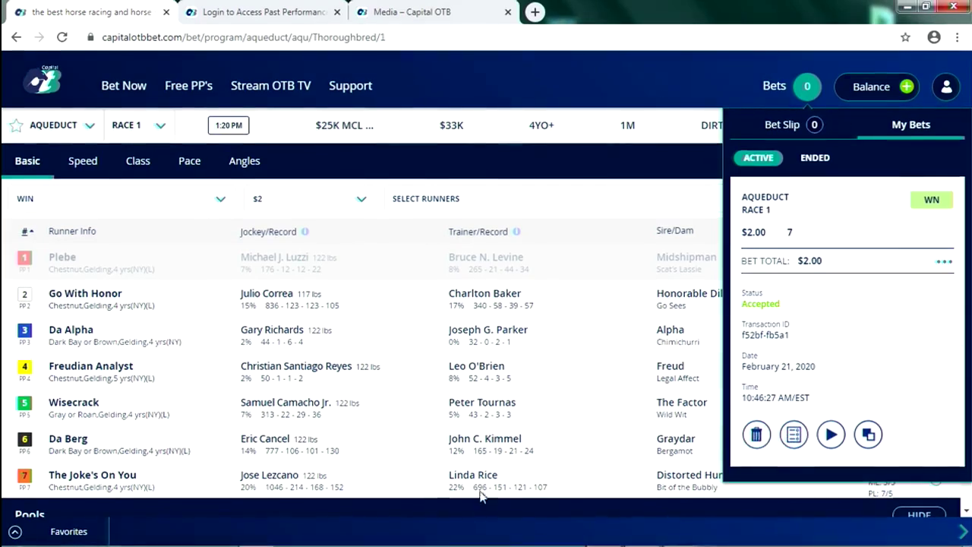
left_click(832, 435)
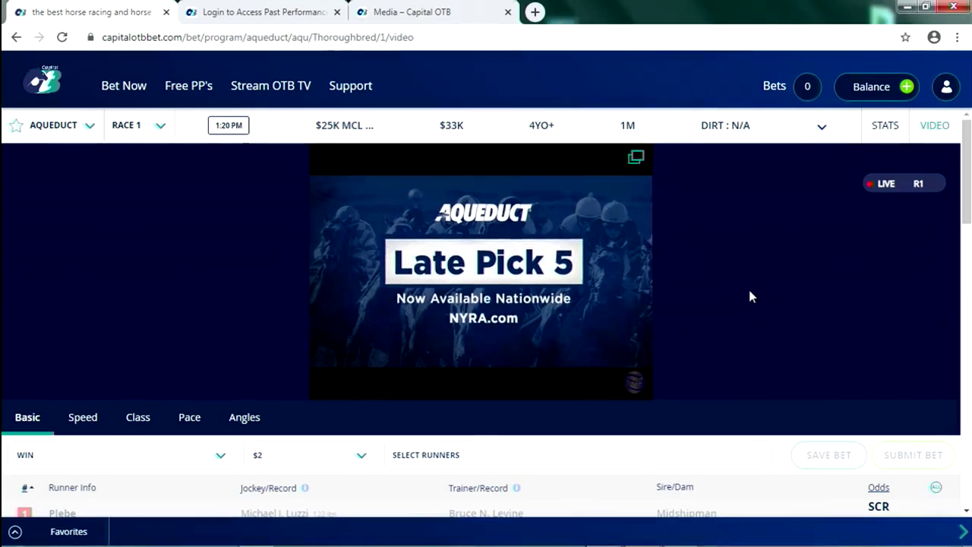
Copy the active $2 Win bet on Aqueduct Race 1 runner 7 from My Bets into the bet slip
left_click(808, 91)
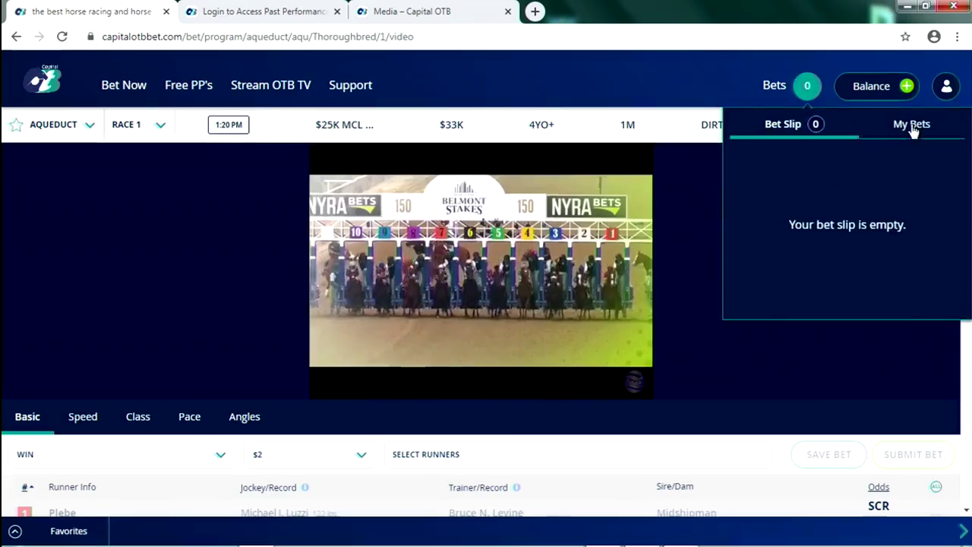
left_click(912, 129)
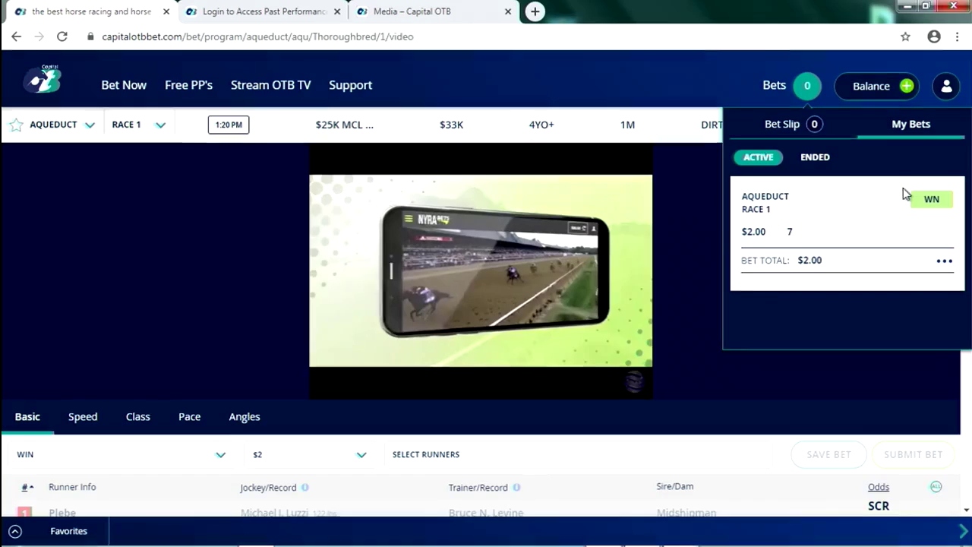
left_click(945, 267)
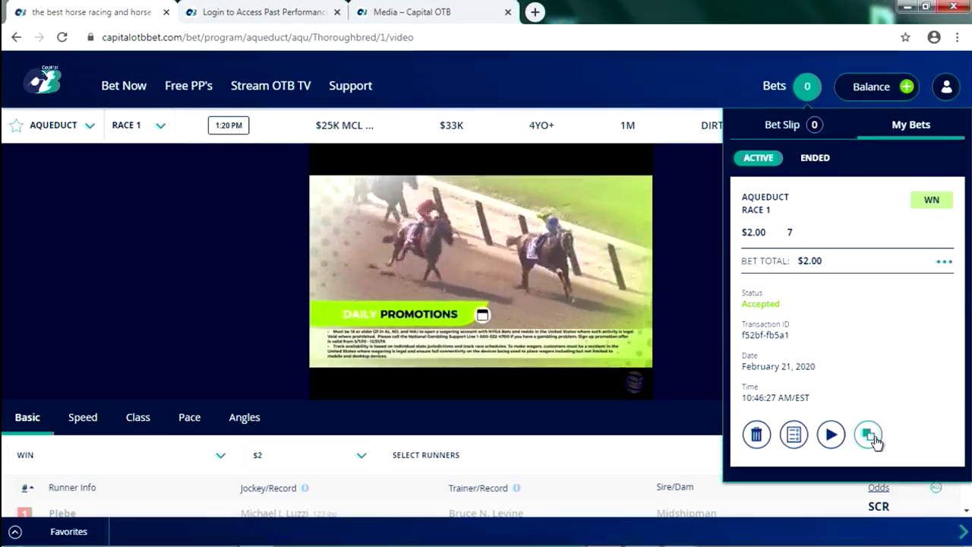
left_click(873, 438)
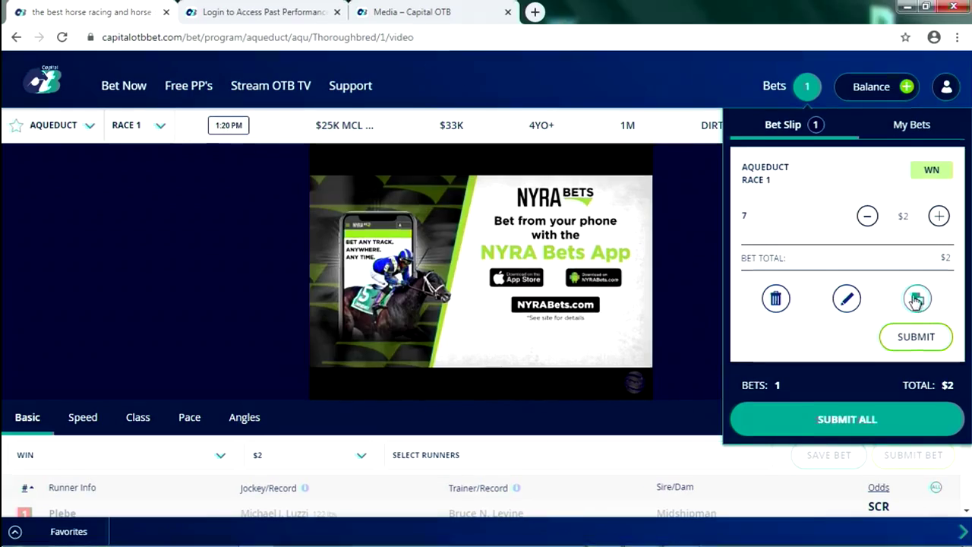
Duplicate the Aqueduct Race 1 Win bet in the bet slip two more times
left_click(917, 298)
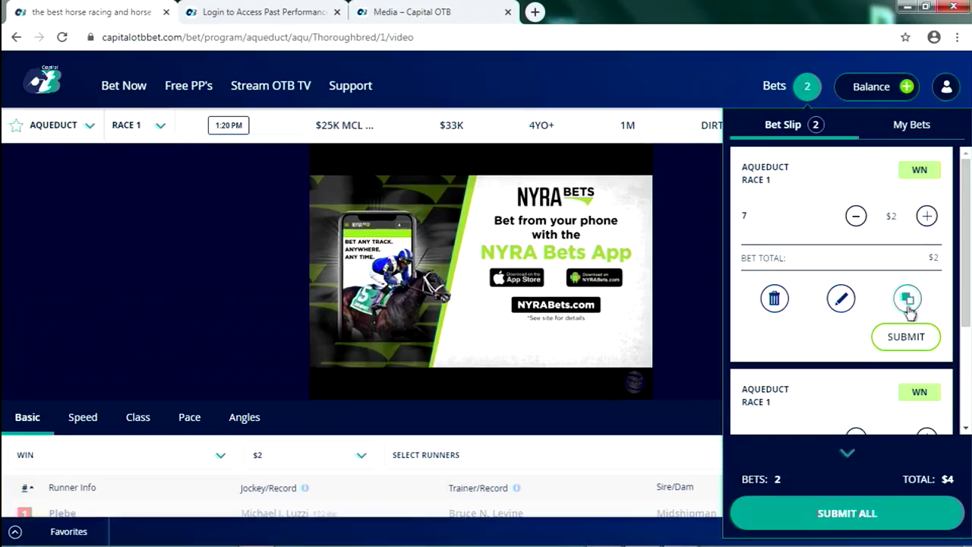
scroll(802, 262, "down", 2)
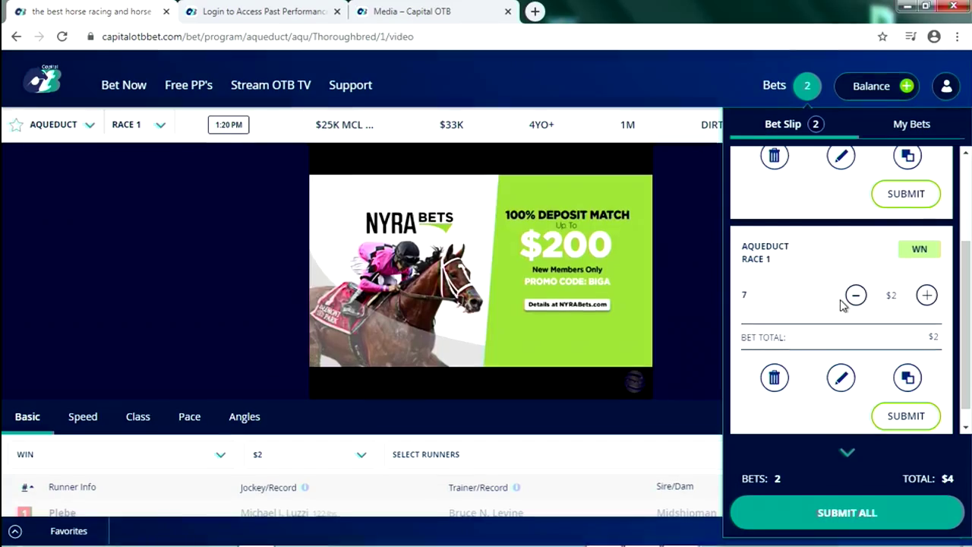
left_click(905, 378)
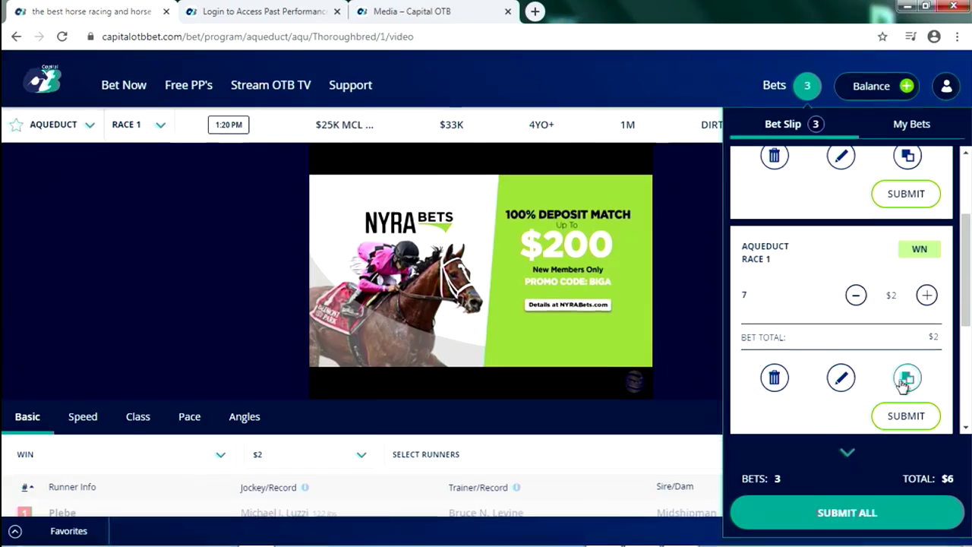
Review and submit all three bets in the slip together, and check the first active bet's details in My Bets
scroll(903, 381, "down", 3)
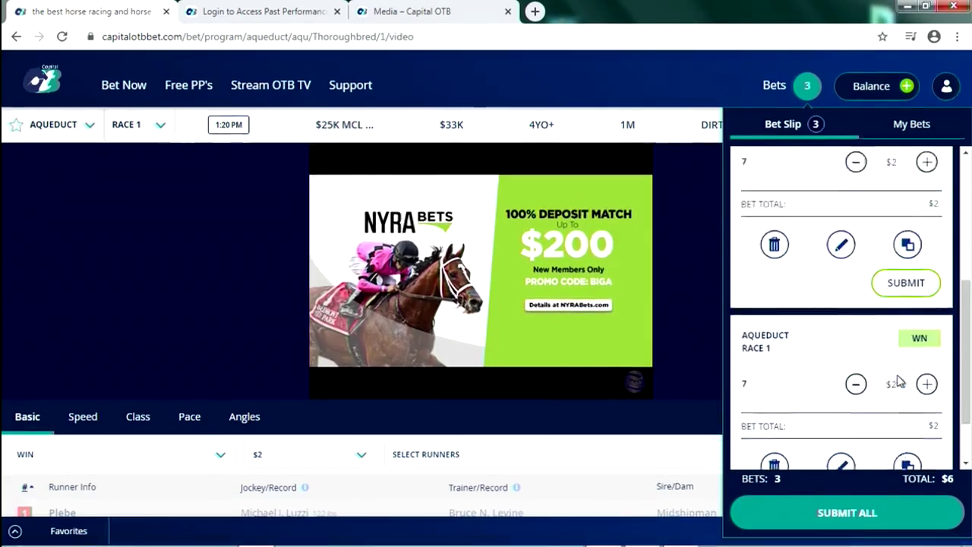
scroll(899, 364, "up", 1)
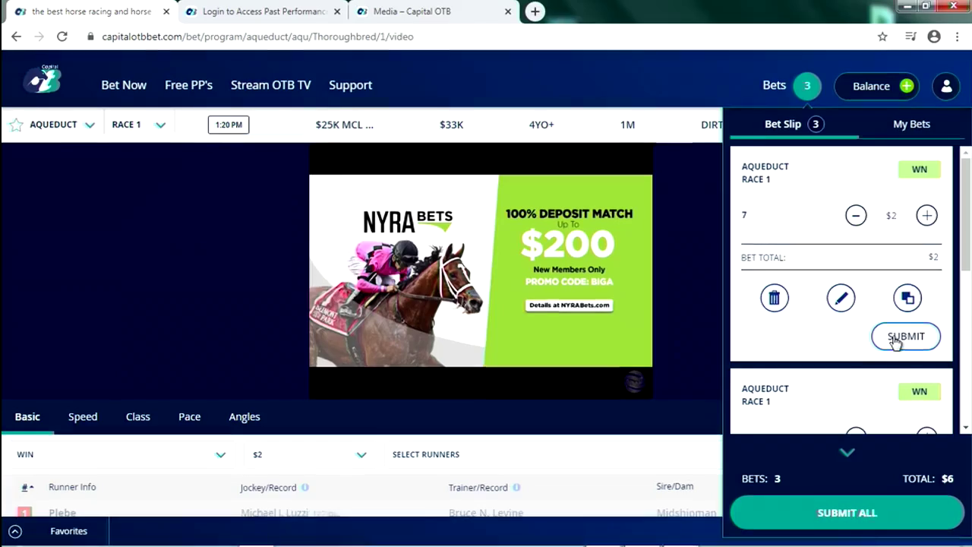
scroll(896, 341, "down", 2)
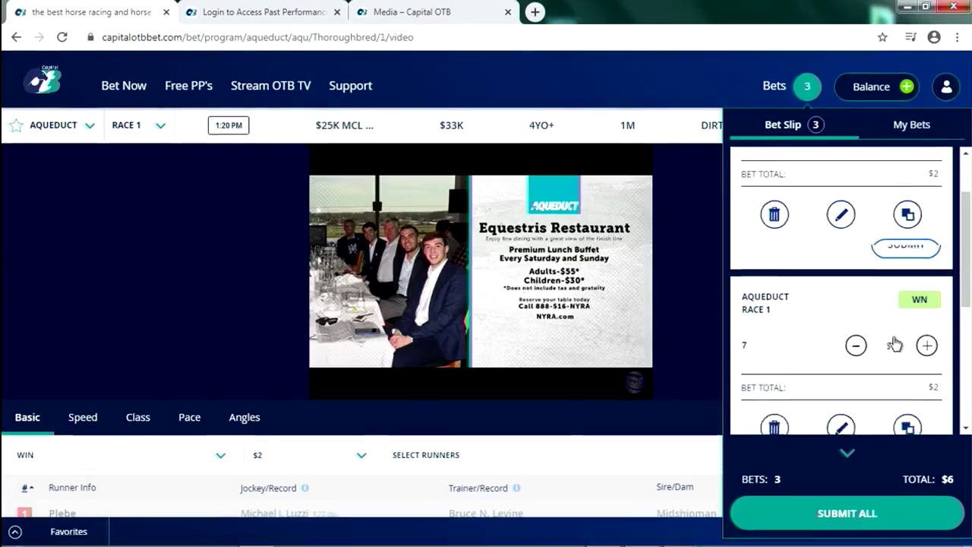
scroll(896, 342, "up", 2)
scroll(892, 395, "down", 3)
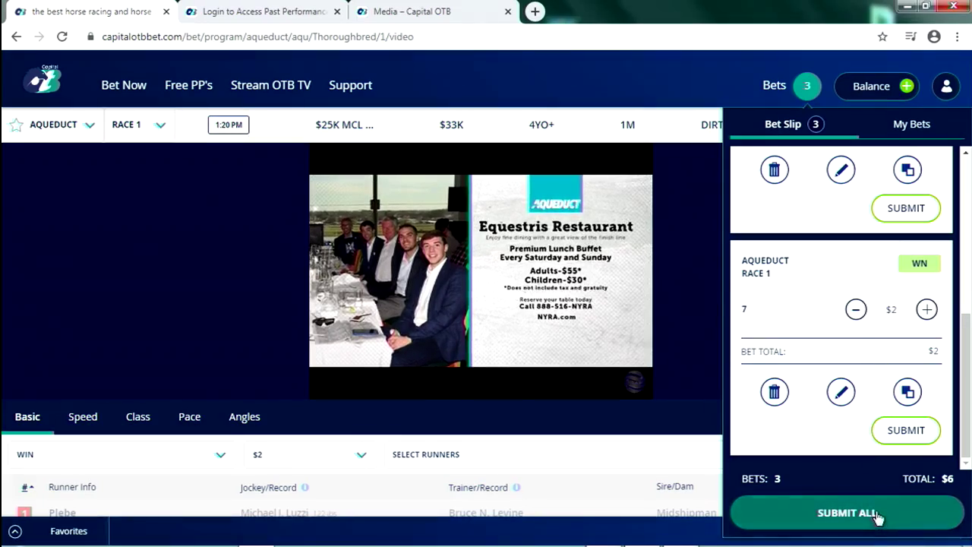
left_click(878, 521)
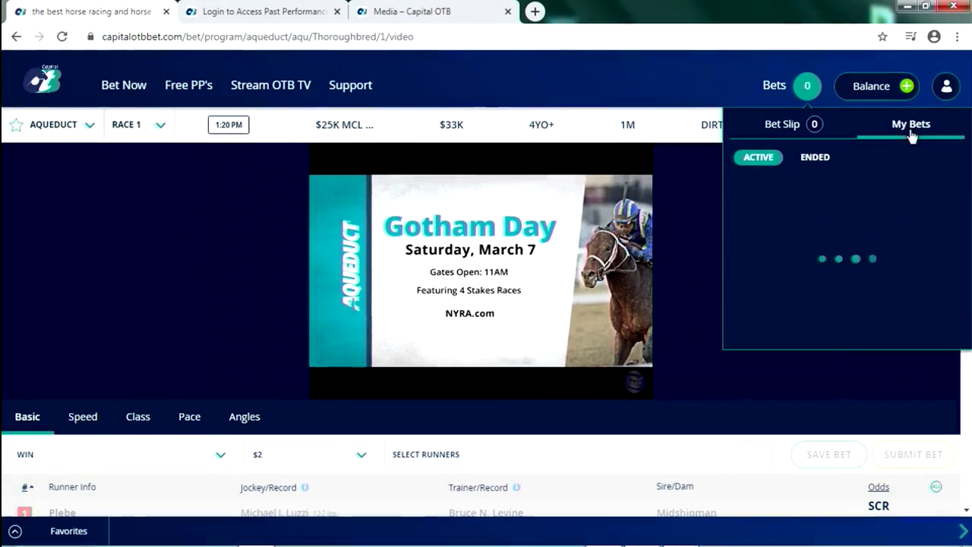
left_click(933, 264)
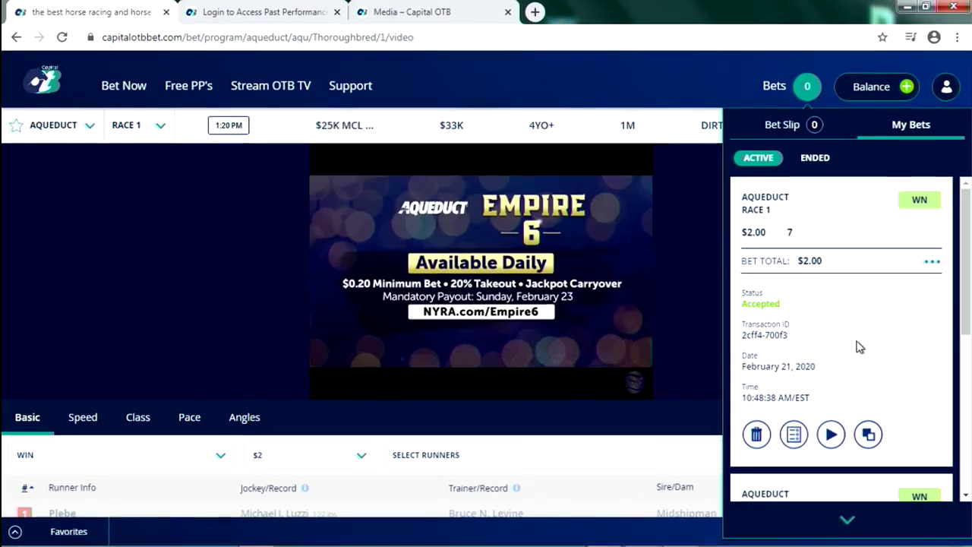
left_click(809, 88)
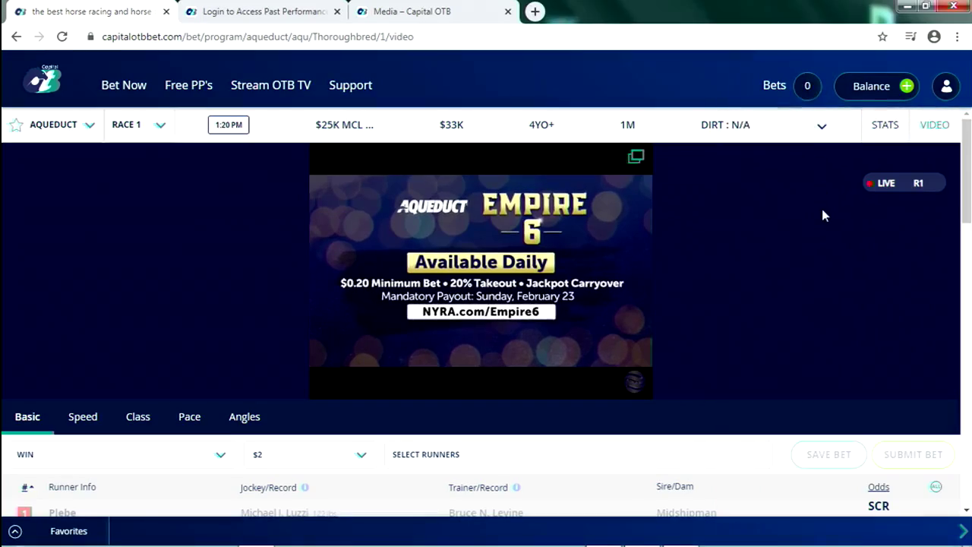
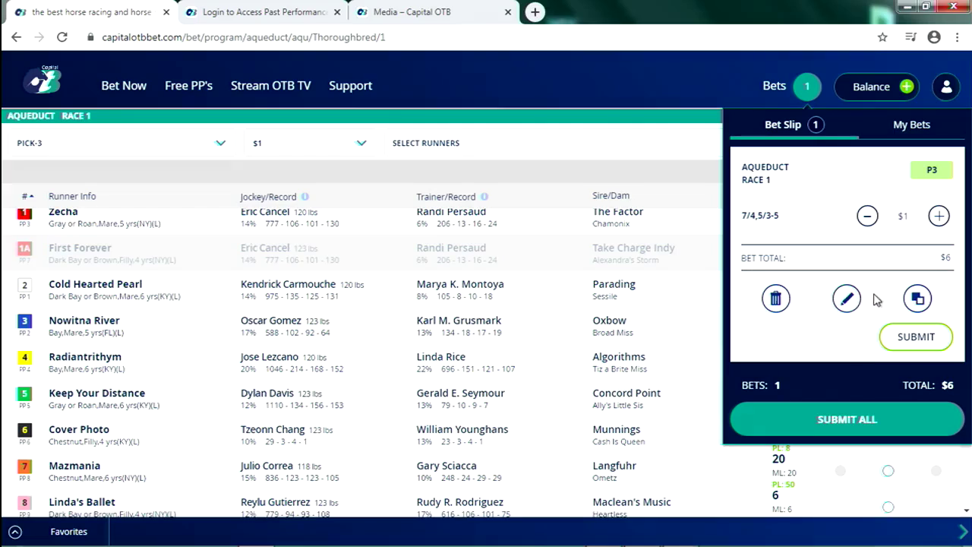
Edit the saved $1 Pick-3 bet to add runner 6, Da Berg, in Race 1, and save it back to the bet slip
left_click(848, 299)
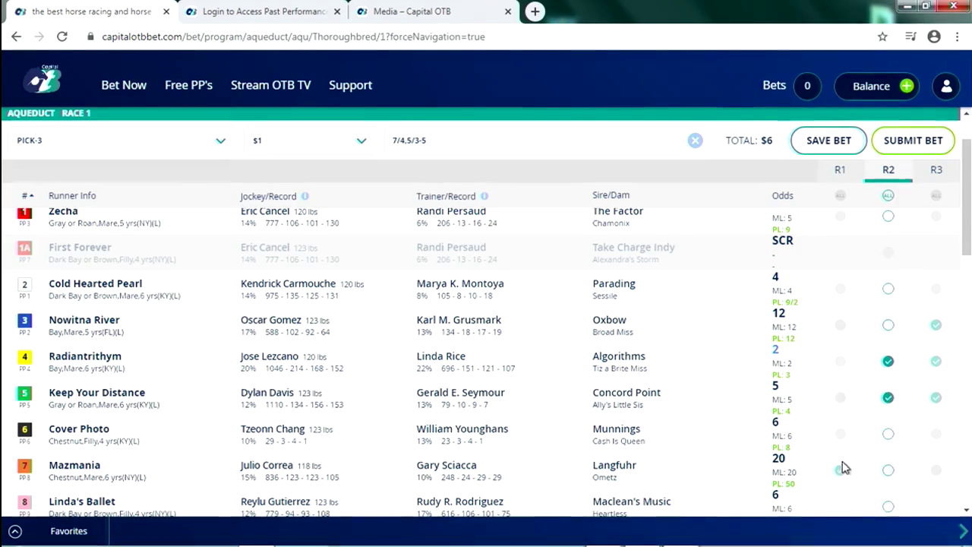
left_click(840, 435)
left_click(840, 436)
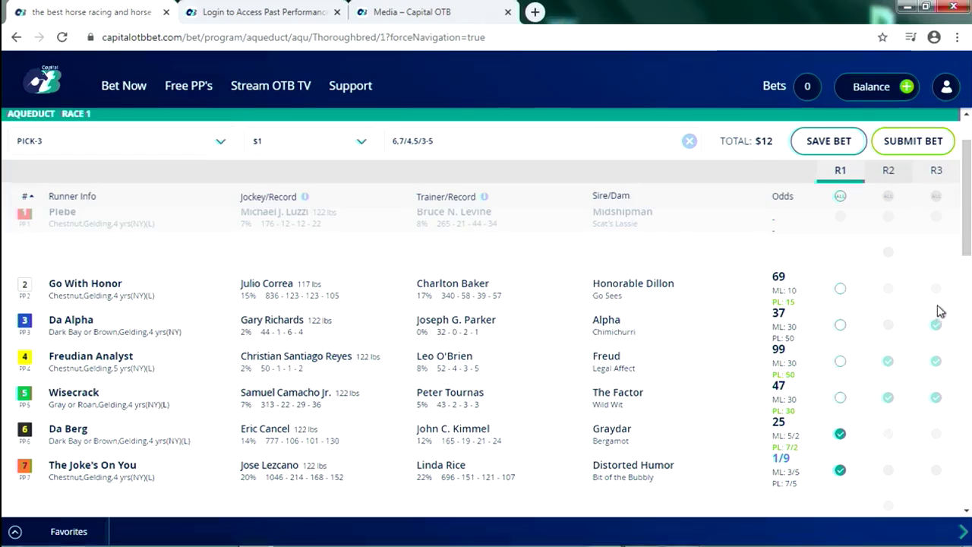
left_click(829, 142)
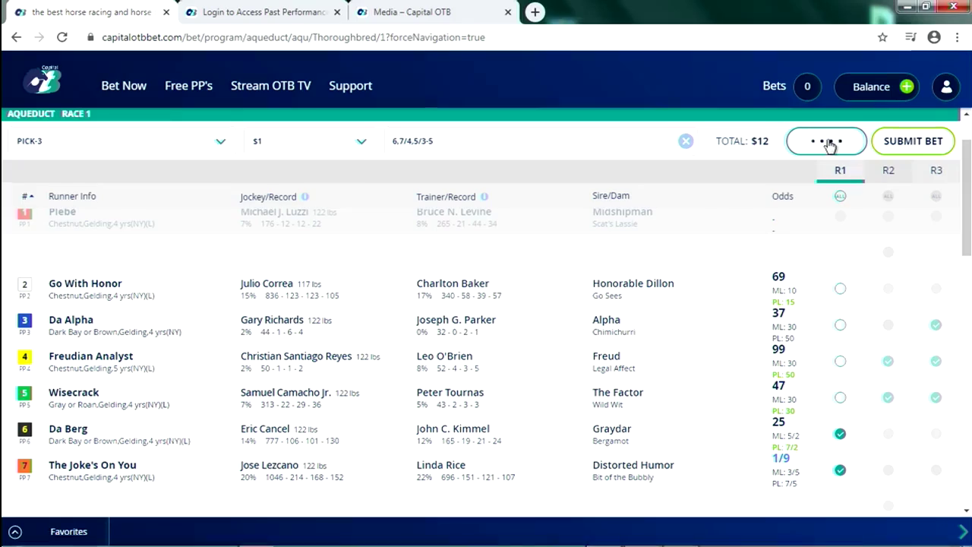
left_click(803, 90)
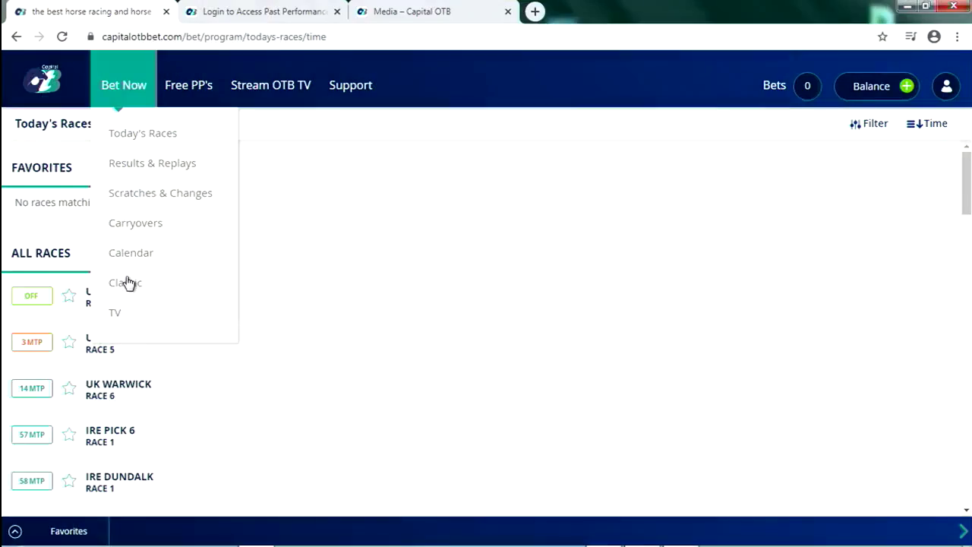
Switch to the Classic wagering view and try out selecting and clearing runners 1 and 2 for a Win bet on UK Lingfield Race 5
left_click(126, 282)
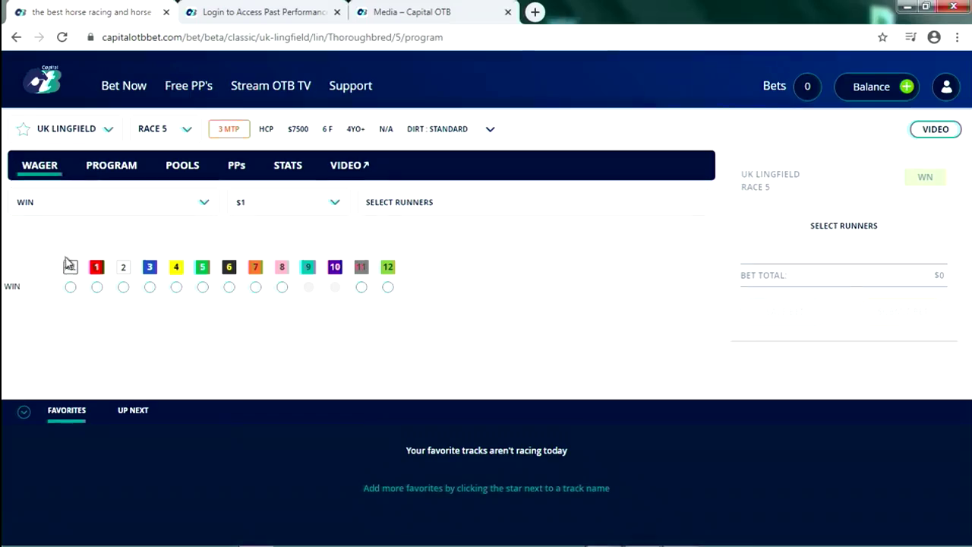
left_click(97, 286)
left_click(99, 288)
left_click(123, 287)
left_click(123, 287)
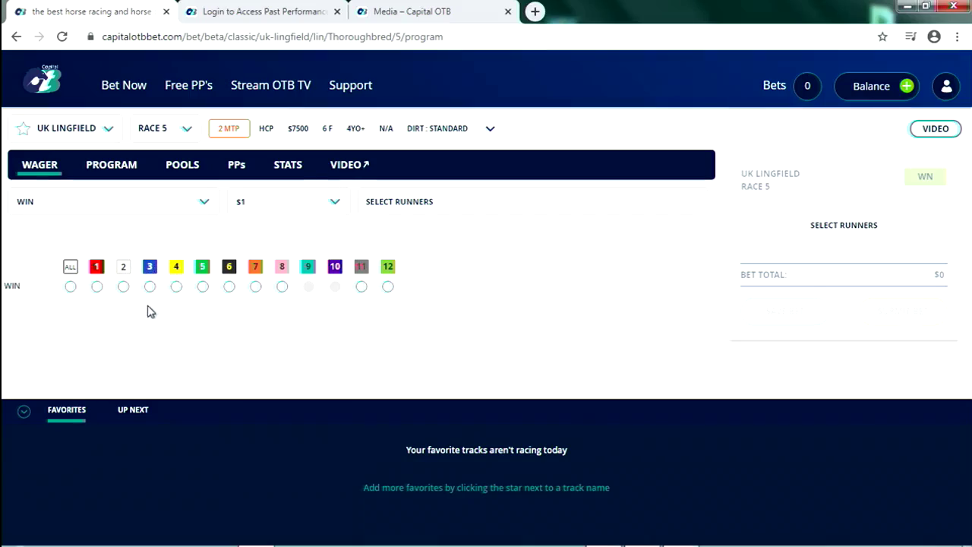
left_click(122, 288)
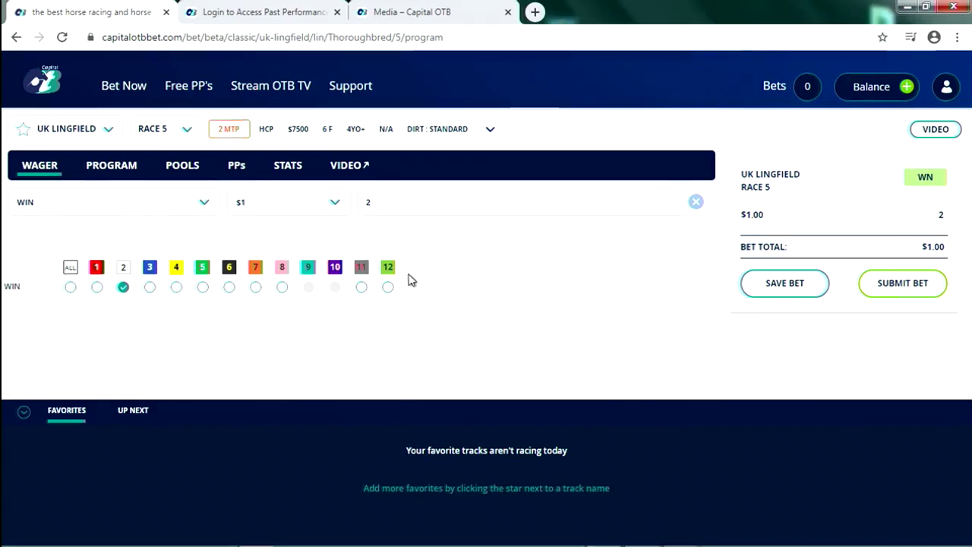
left_click(123, 288)
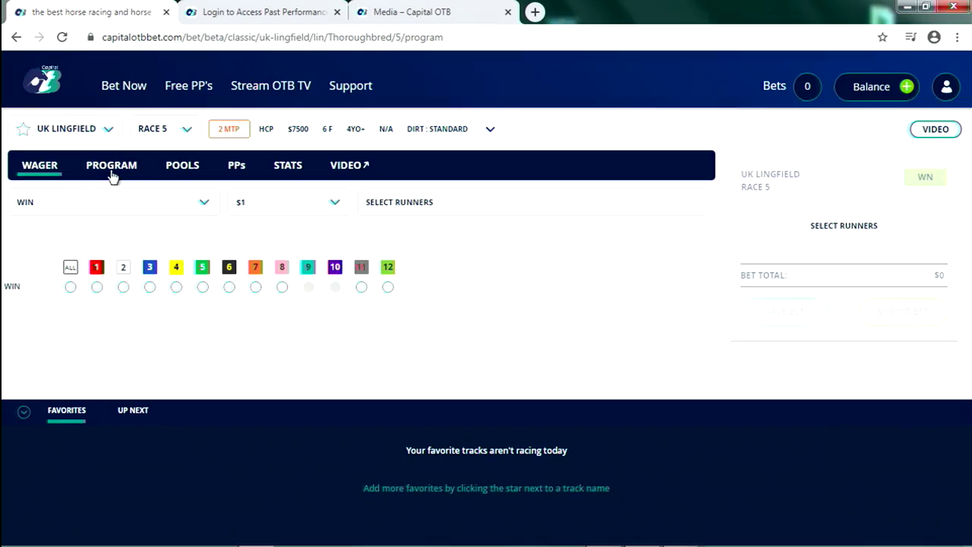
Look through UK Lingfield Race 5's basic program, pool totals, probables and will pays
scroll(266, 300, "down", 2)
scroll(266, 299, "up", 1)
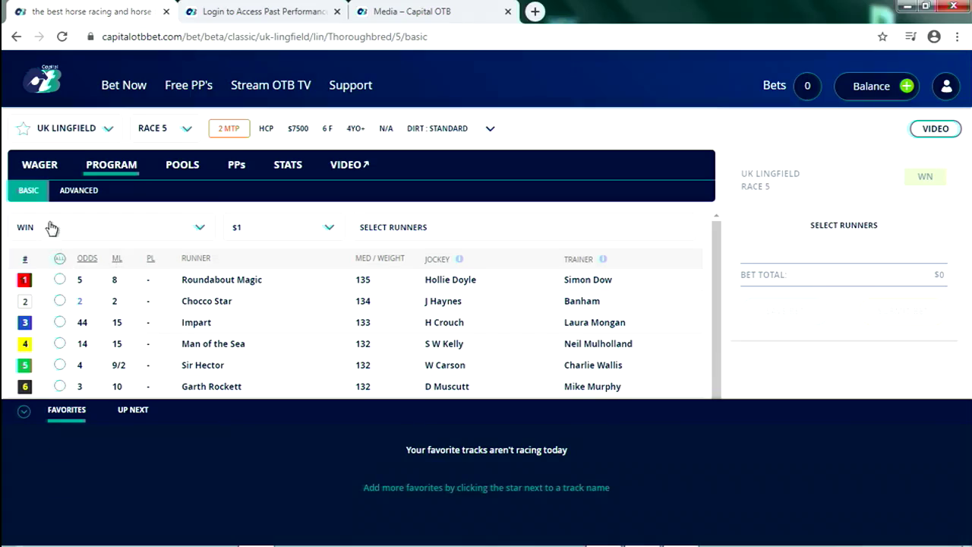
left_click(182, 165)
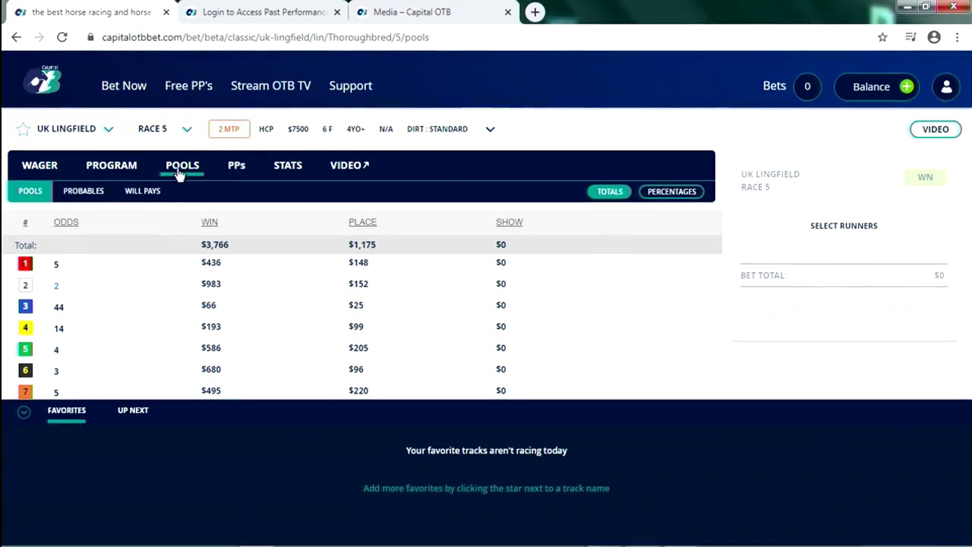
left_click(76, 193)
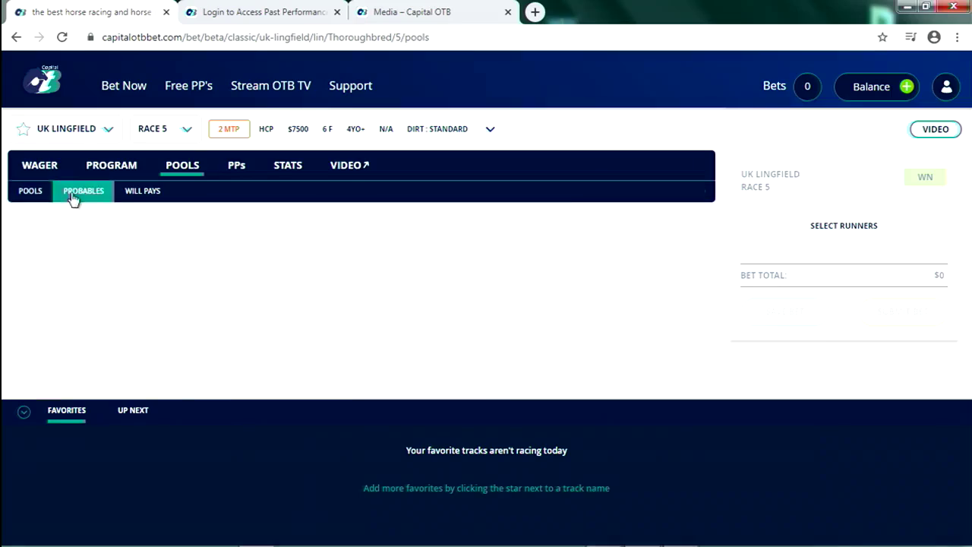
left_click(132, 195)
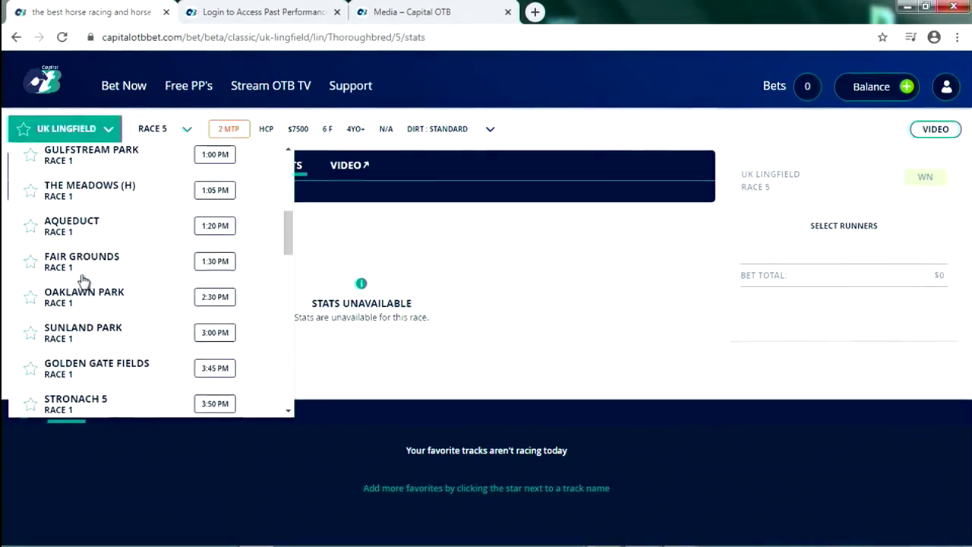
Switch the Classic view to Aqueduct Race 1 and look over its wager grid and basic program
left_click(71, 291)
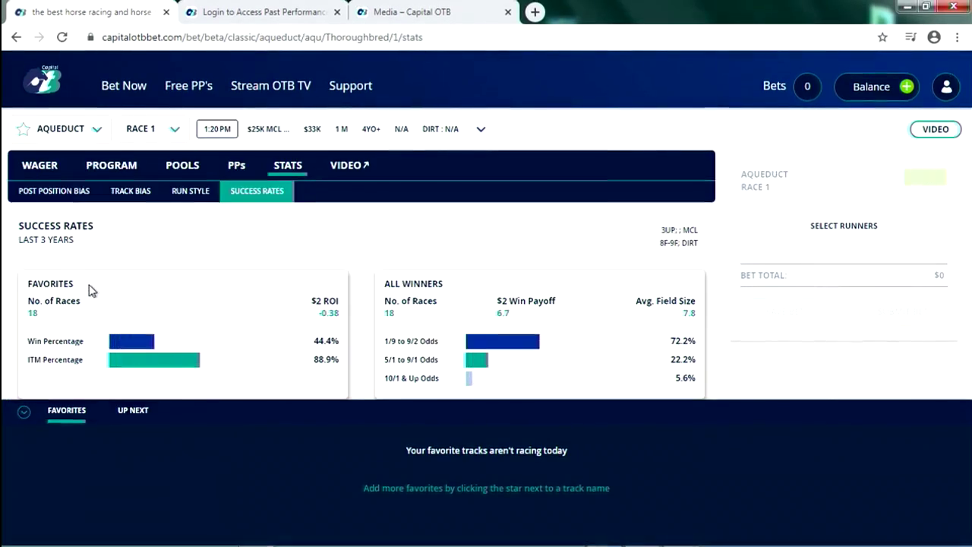
left_click(46, 174)
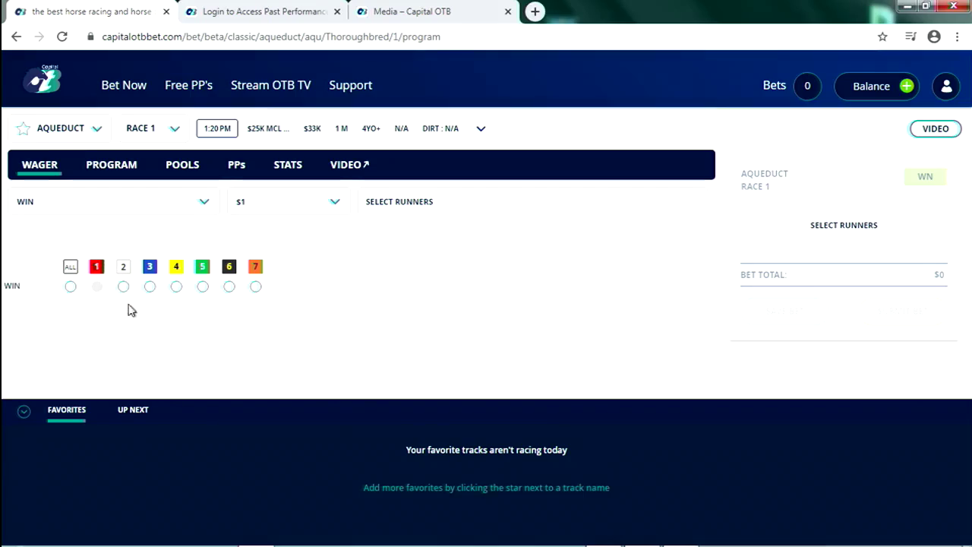
left_click(110, 166)
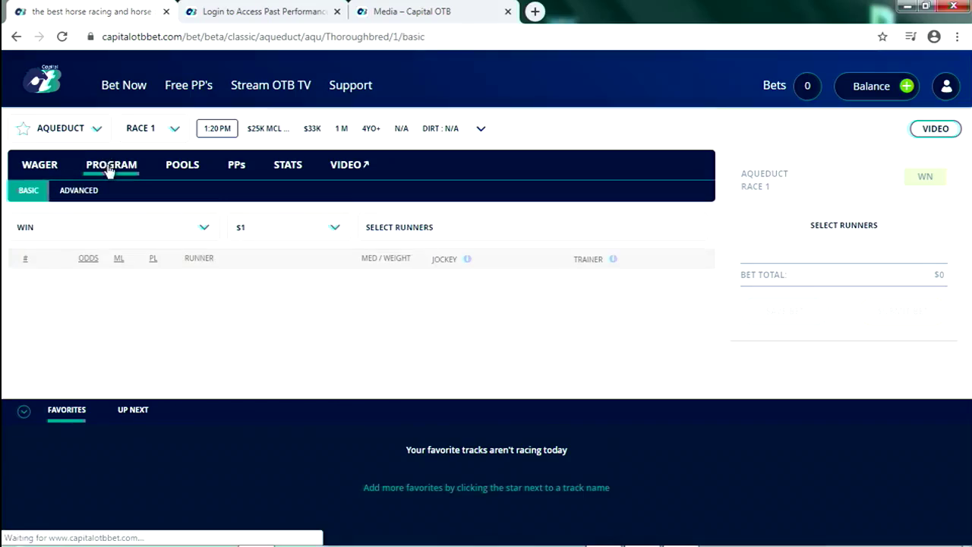
scroll(171, 277, "down", 1)
scroll(167, 287, "up", 1)
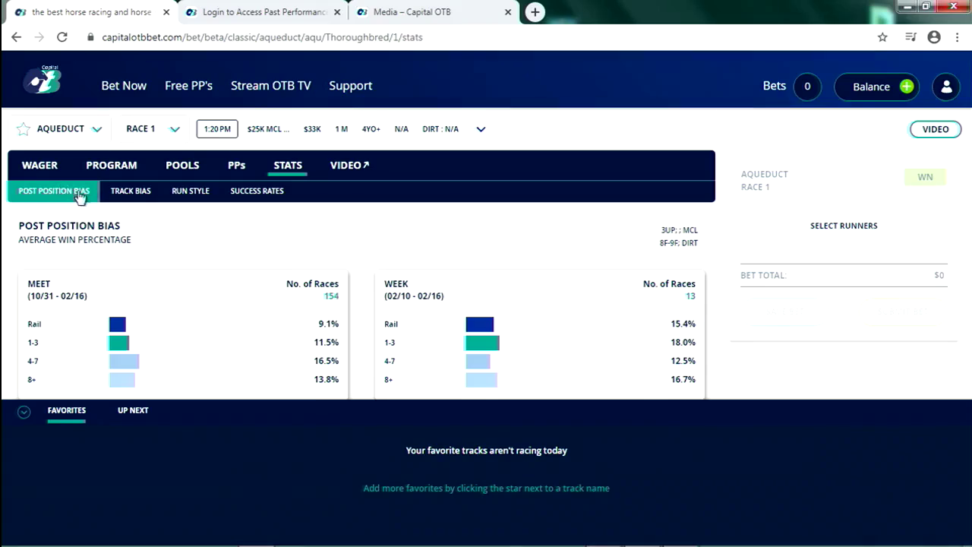
View Aqueduct Race 1's track bias, run style and success rate statistics
left_click(120, 191)
left_click(190, 191)
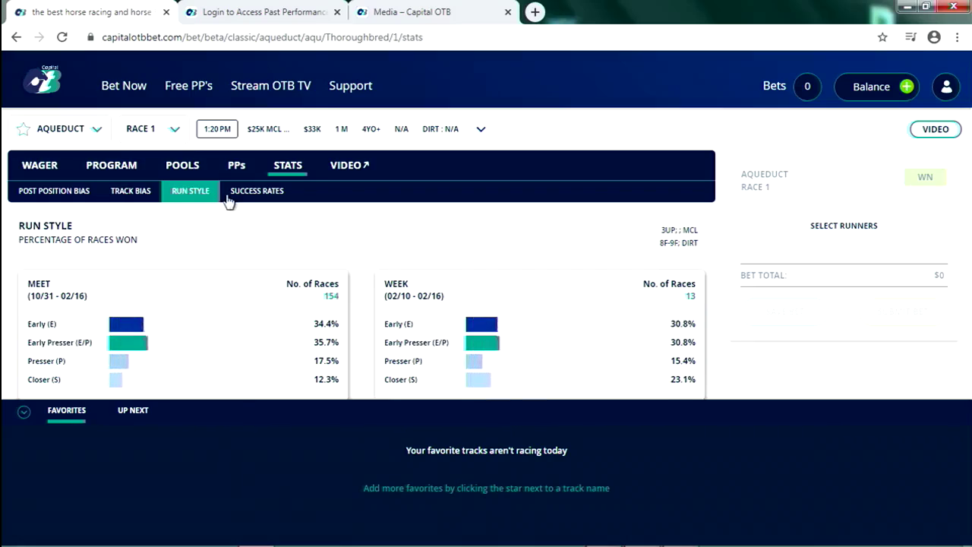
left_click(251, 191)
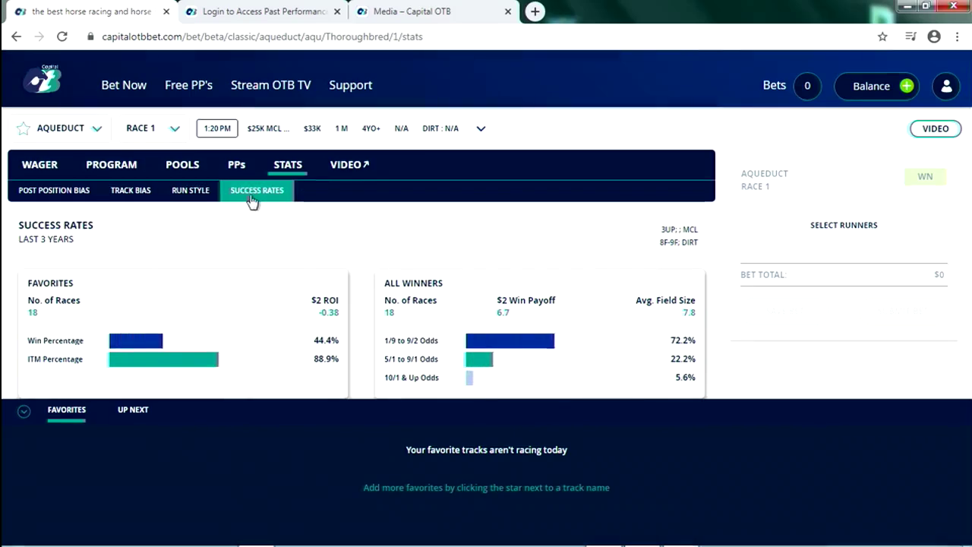
Place a $2 Win bet on runner 3 in Aqueduct Race 1 from the Classic wager grid
left_click(52, 170)
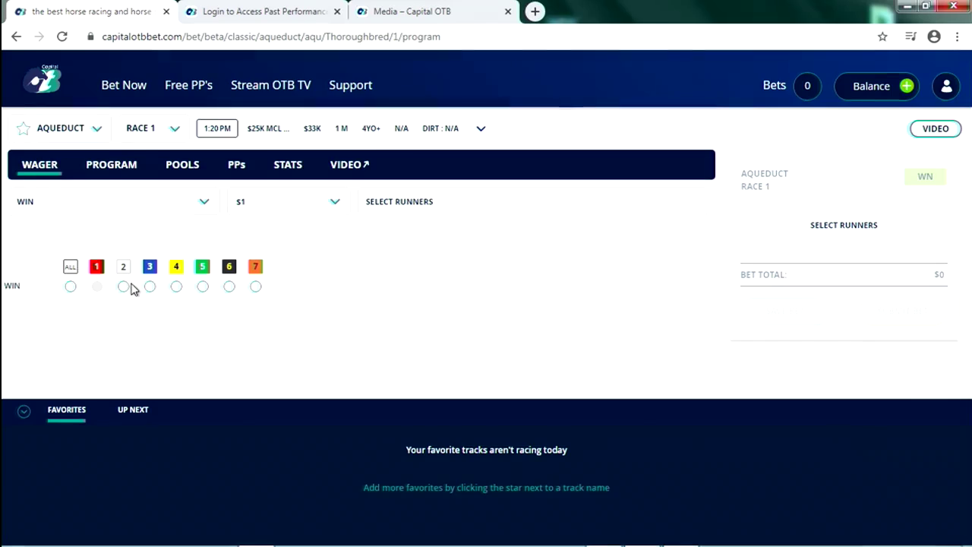
left_click(278, 212)
left_click(267, 244)
left_click(150, 287)
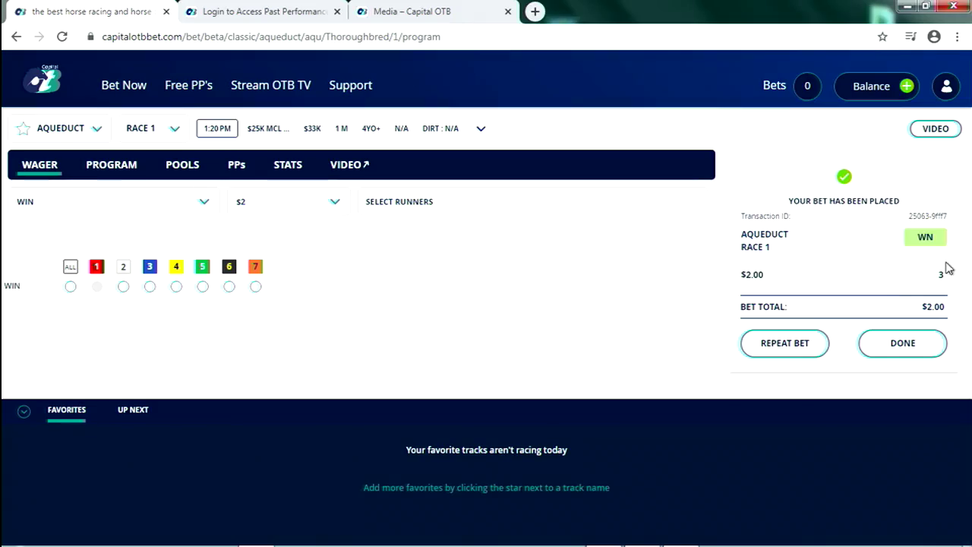
Repeat the $2 Win bet on runner 3 in Aqueduct Race 1 and view the account's deposit options
left_click(788, 350)
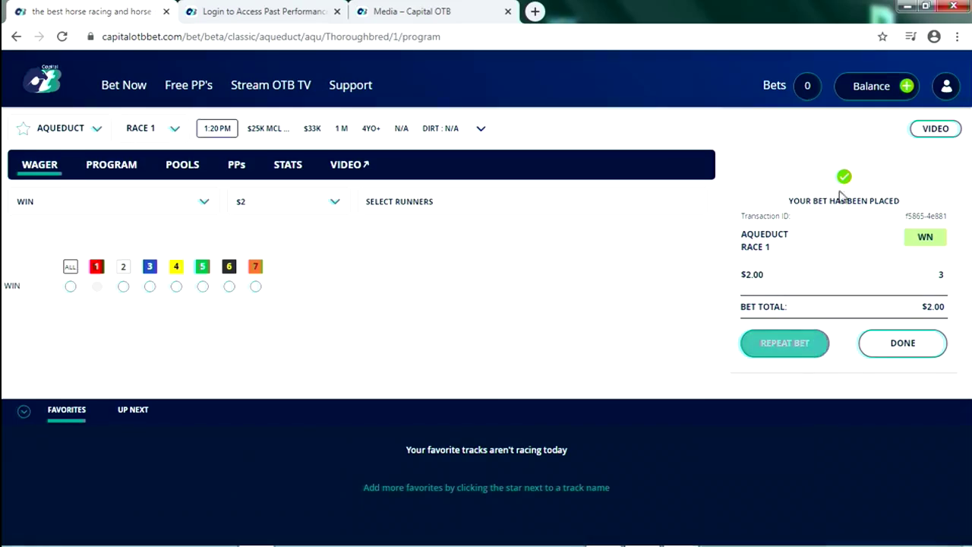
left_click(861, 89)
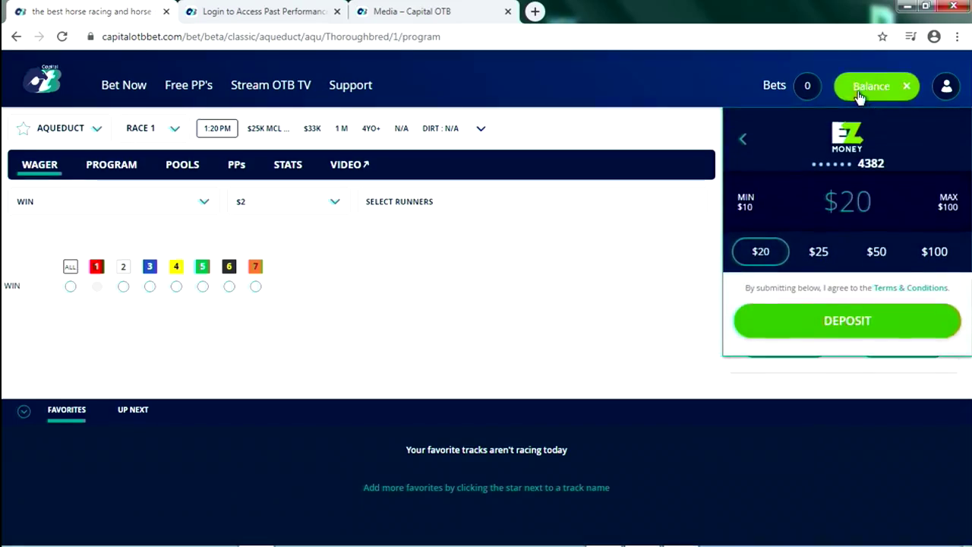
left_click(858, 89)
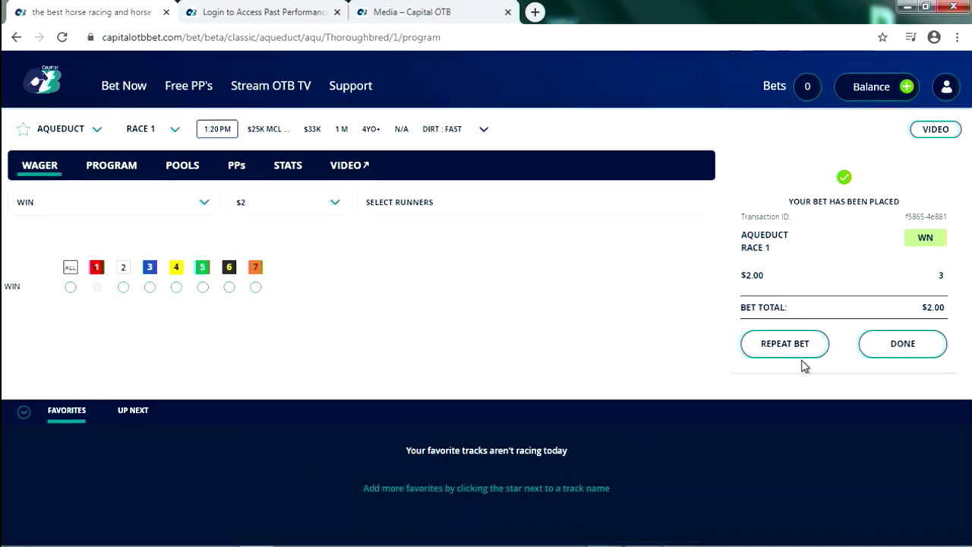
View Aqueduct's live video in a separate window, and close that window
left_click(357, 166)
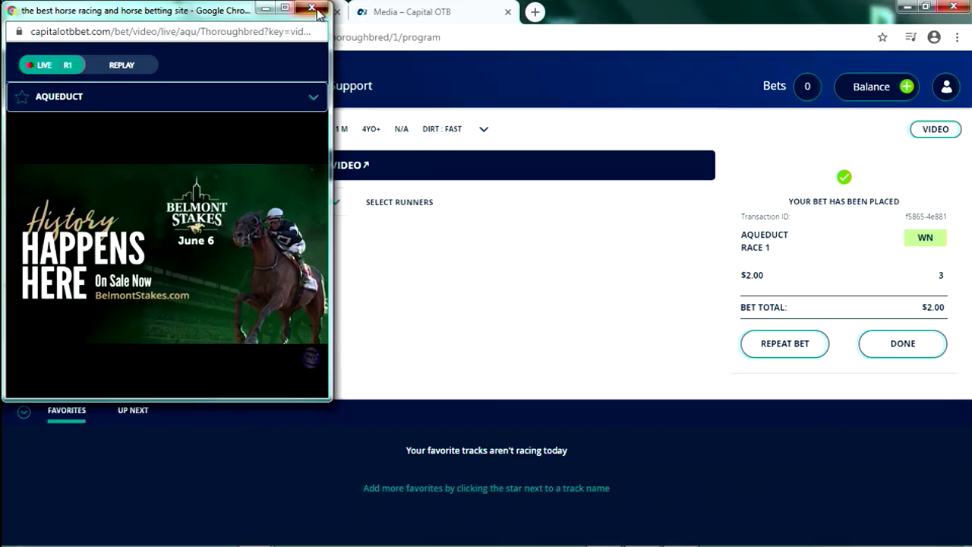
left_click(312, 8)
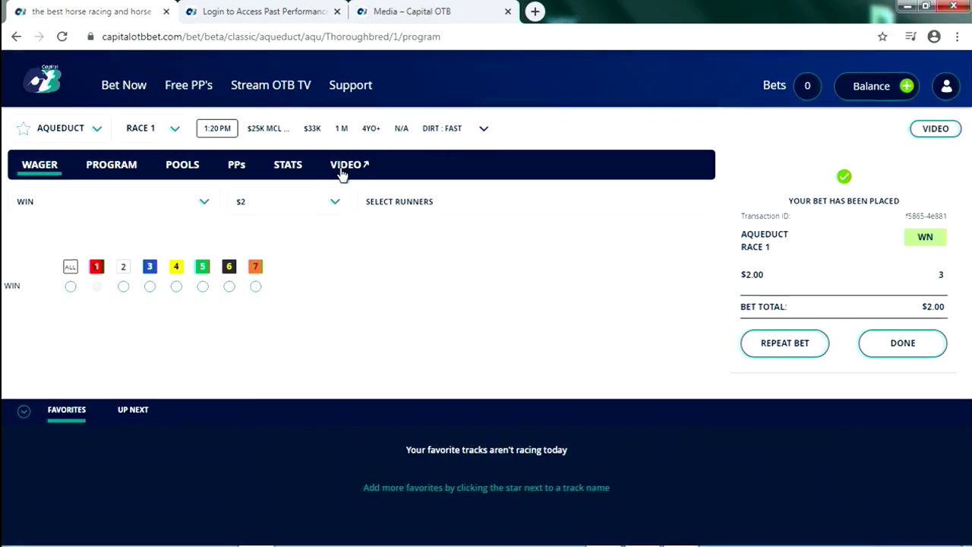
Switch Aqueduct Race 1 between the Classic and Video views, ending with the live video beside the basic program
left_click(953, 139)
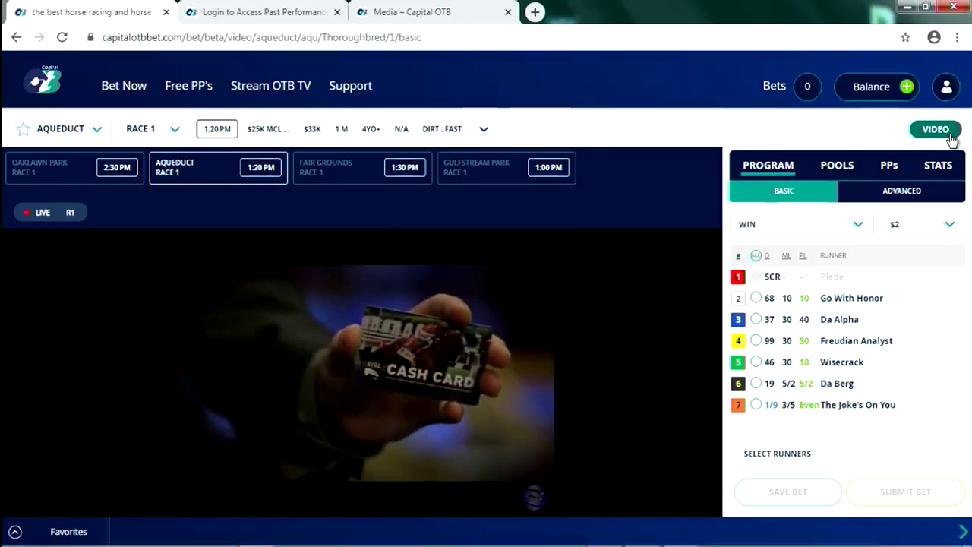
left_click(936, 129)
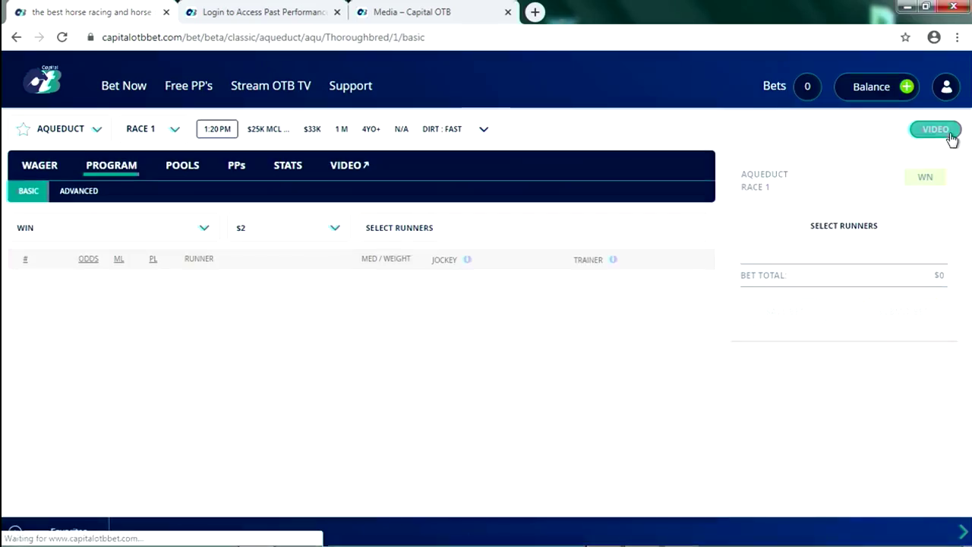
left_click(949, 133)
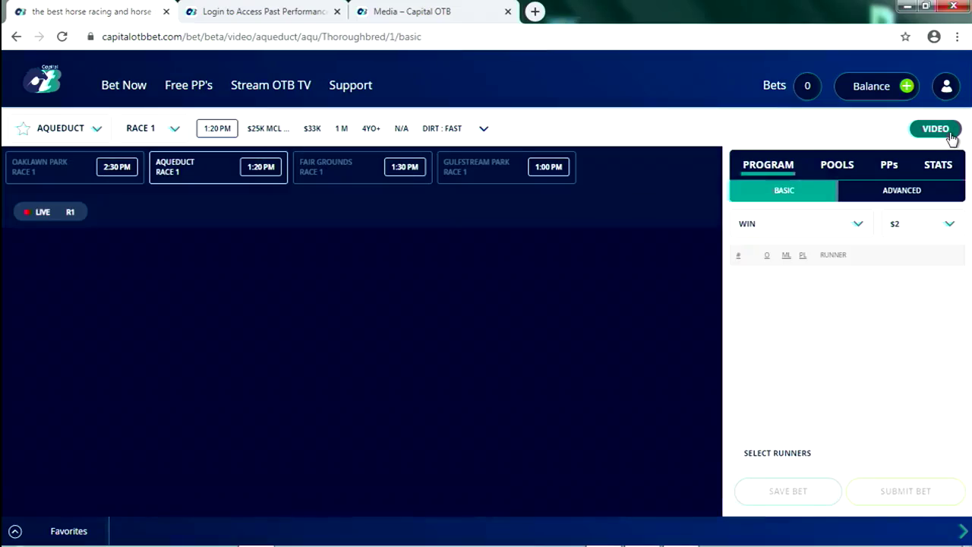
left_click(950, 134)
left_click(947, 136)
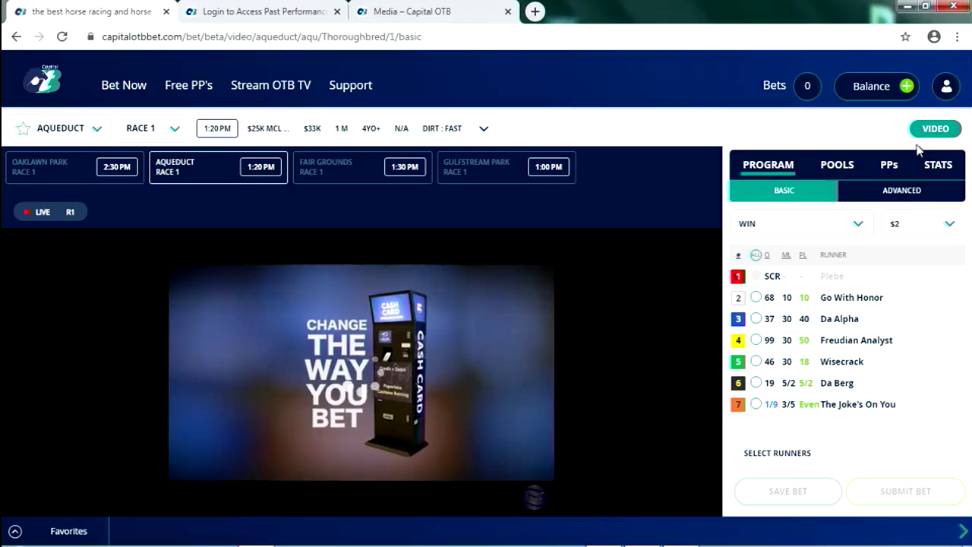
left_click(930, 132)
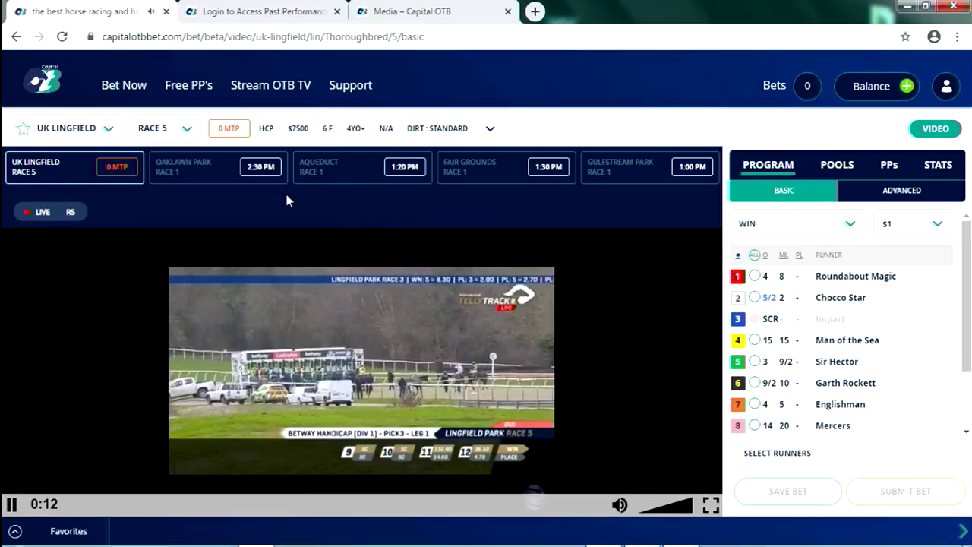
Look over the list of all races and switch the Video view among the featured Oaklawn Park, Aqueduct and Fair Grounds races
left_click(90, 137)
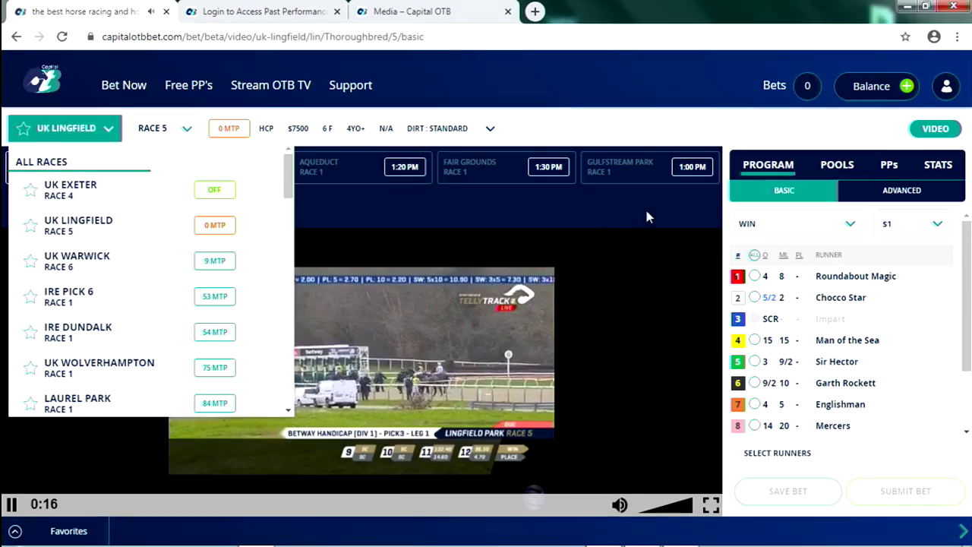
left_click(643, 205)
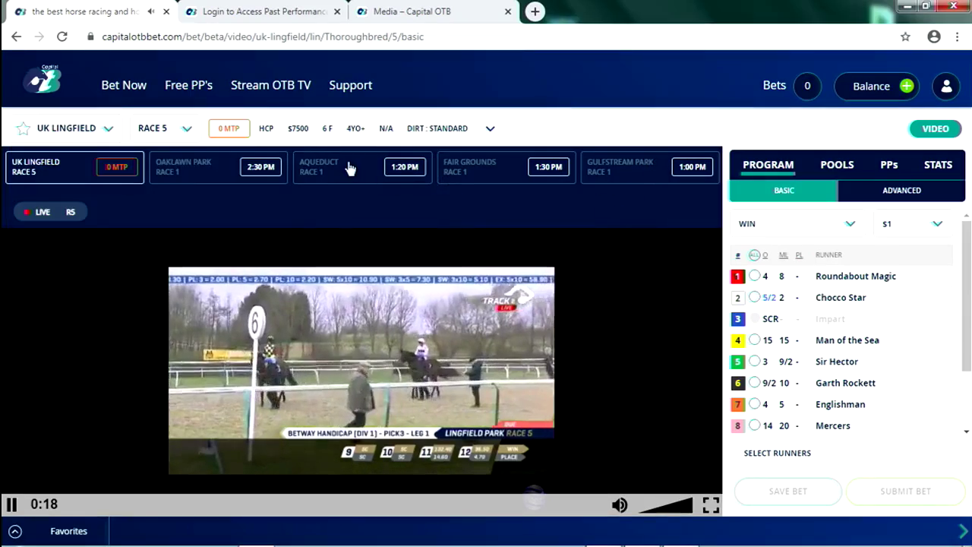
left_click(194, 167)
left_click(345, 175)
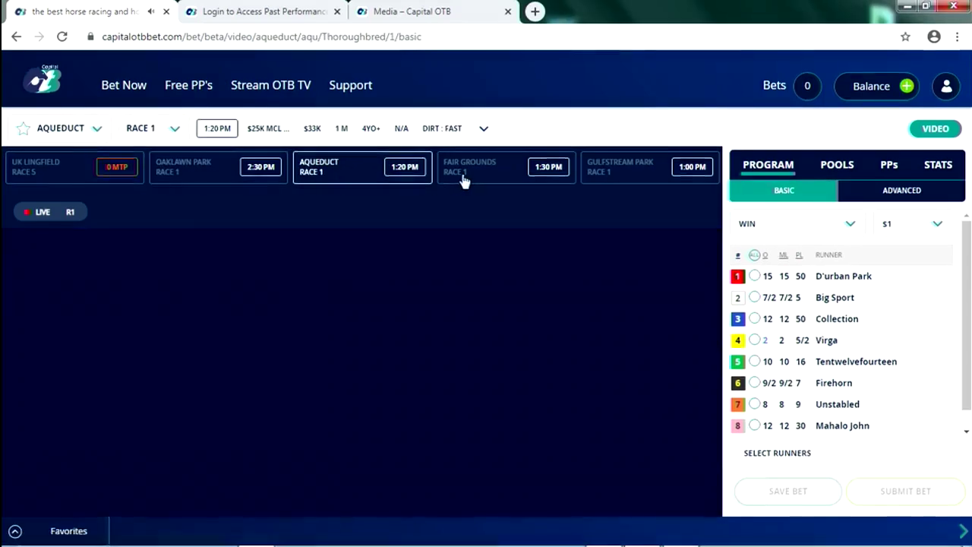
left_click(475, 177)
left_click(325, 175)
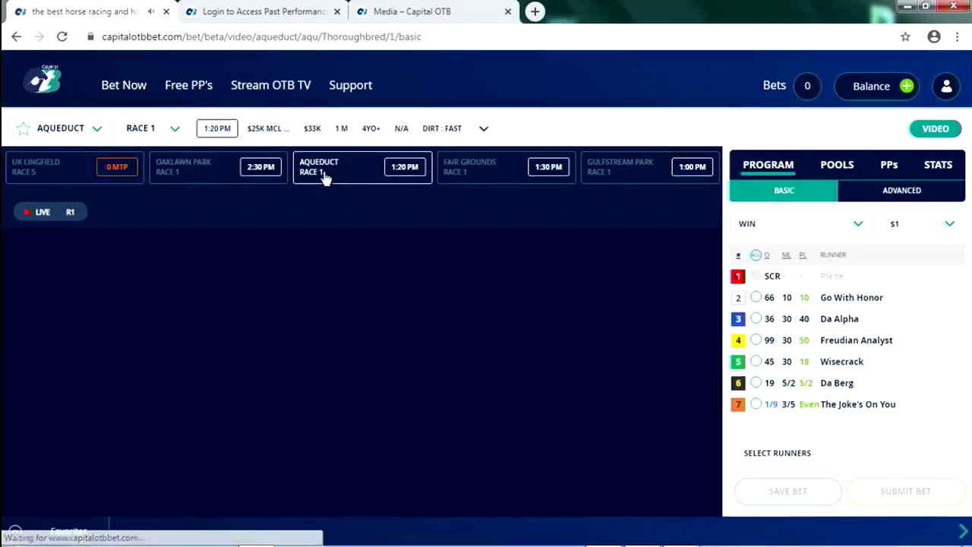
left_click(182, 173)
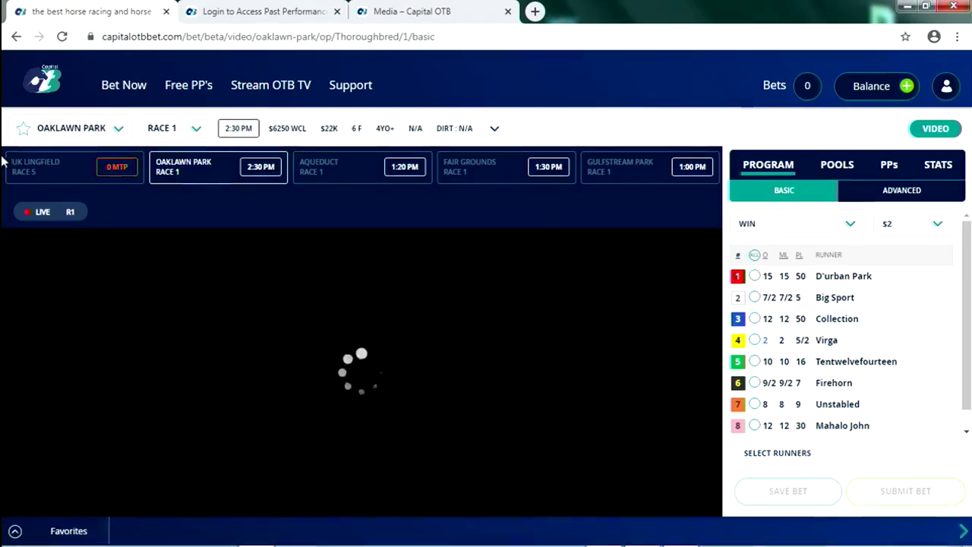
Switch the Video view to Tampa Bay Downs Race 1 from the list of all races
left_click(55, 129)
scroll(91, 278, "down", 2)
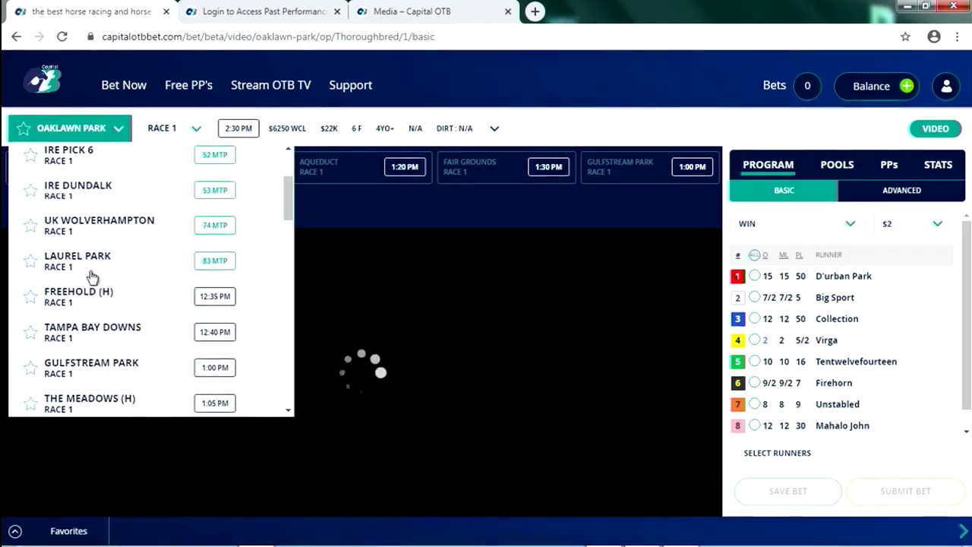
left_click(92, 325)
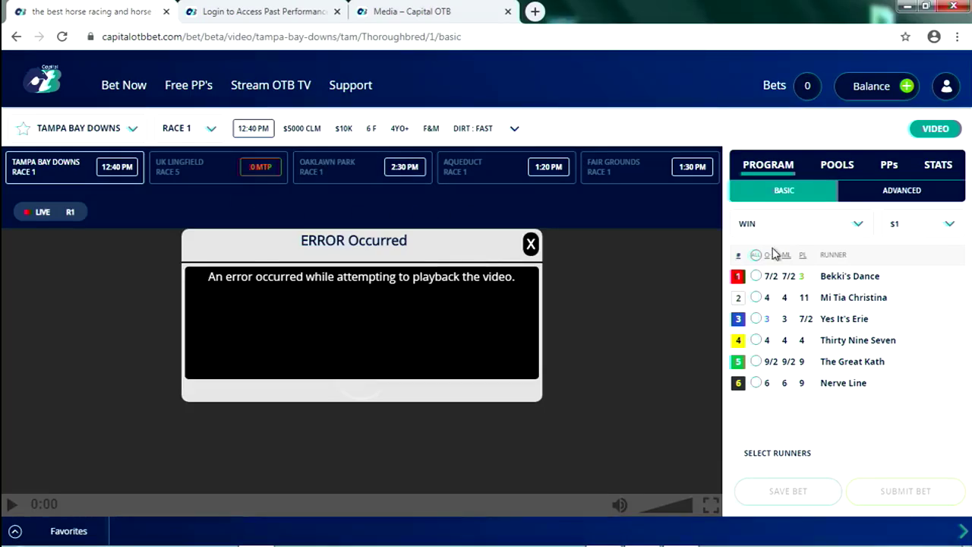
Dismiss the video error and place a $2 Win bet on runner 2, Mi Tia Christina, in Tampa Bay Downs Race 1
left_click(531, 245)
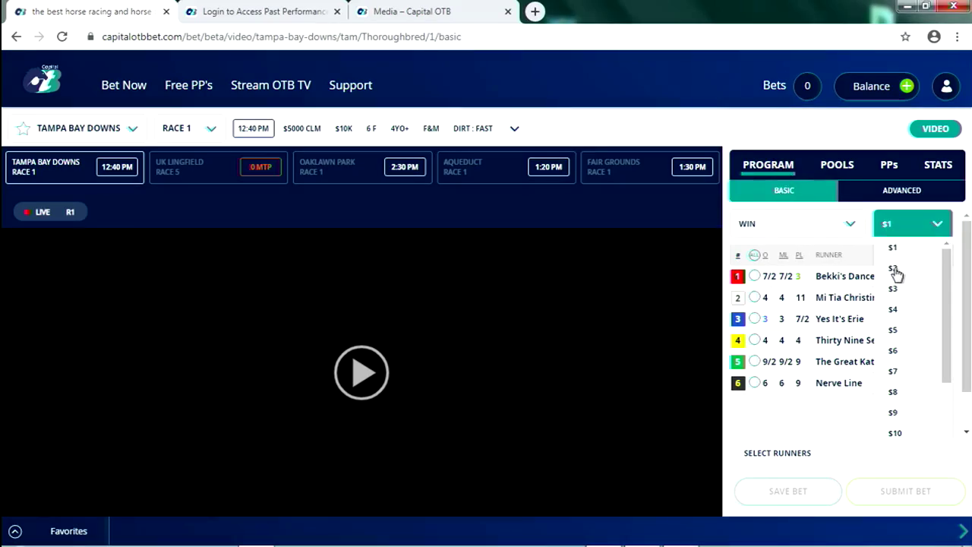
left_click(894, 271)
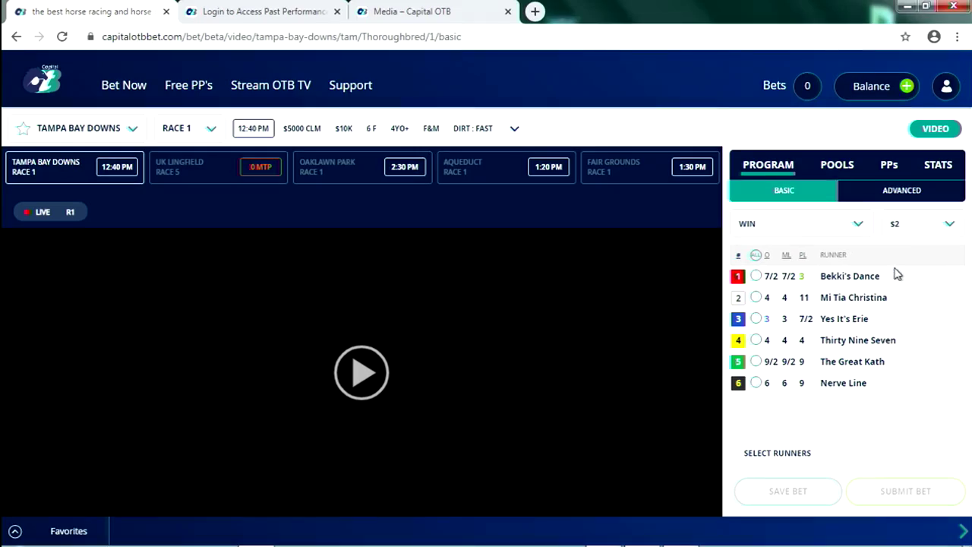
left_click(756, 300)
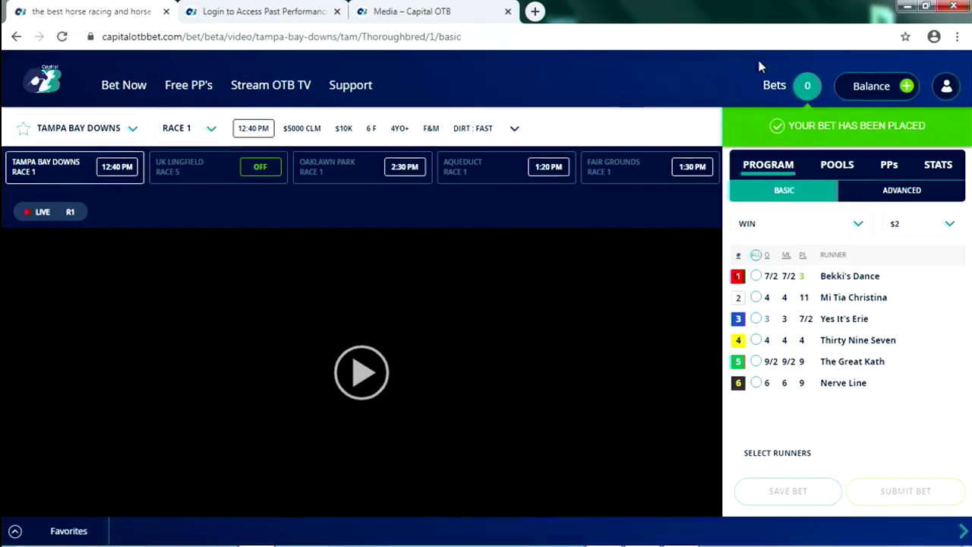
Check the bet slip and review the active bets, and close the bets overview
left_click(806, 88)
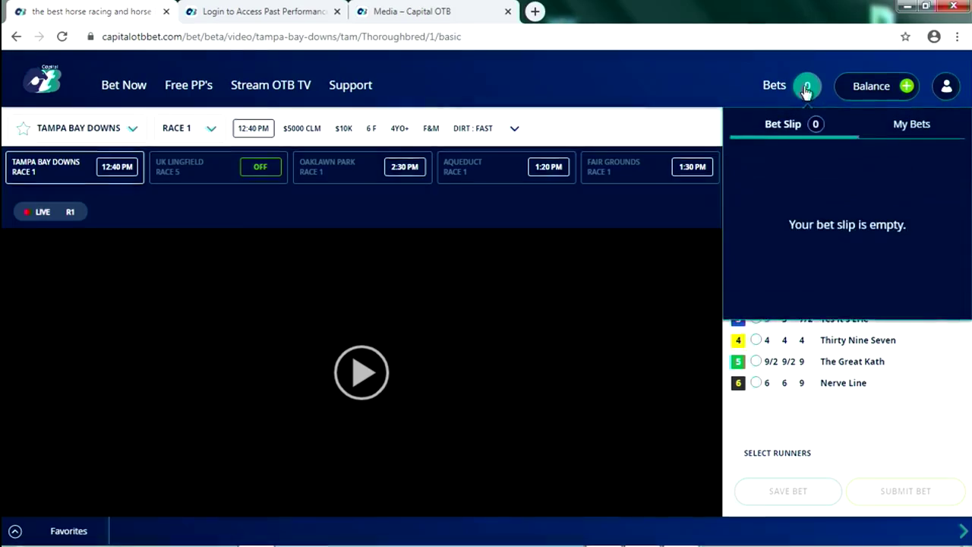
left_click(901, 130)
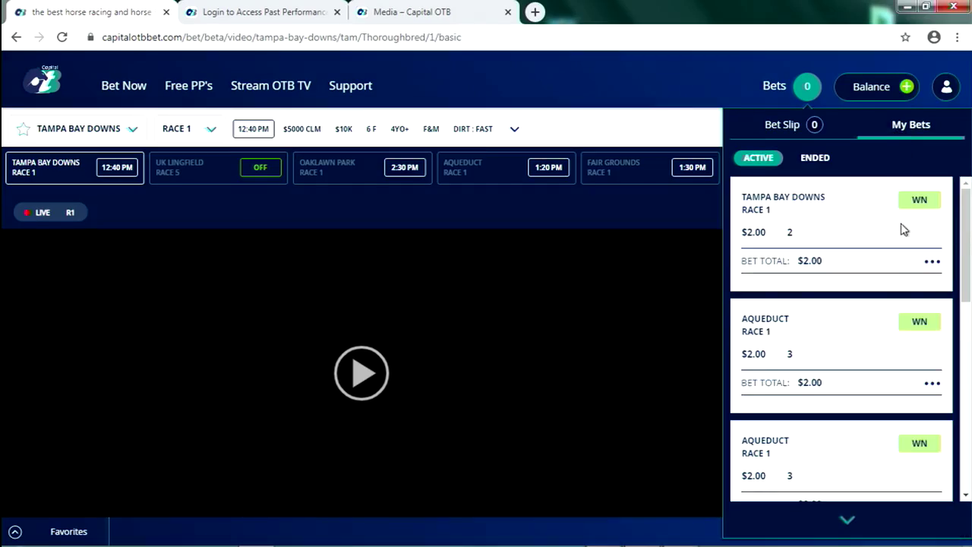
left_click(803, 97)
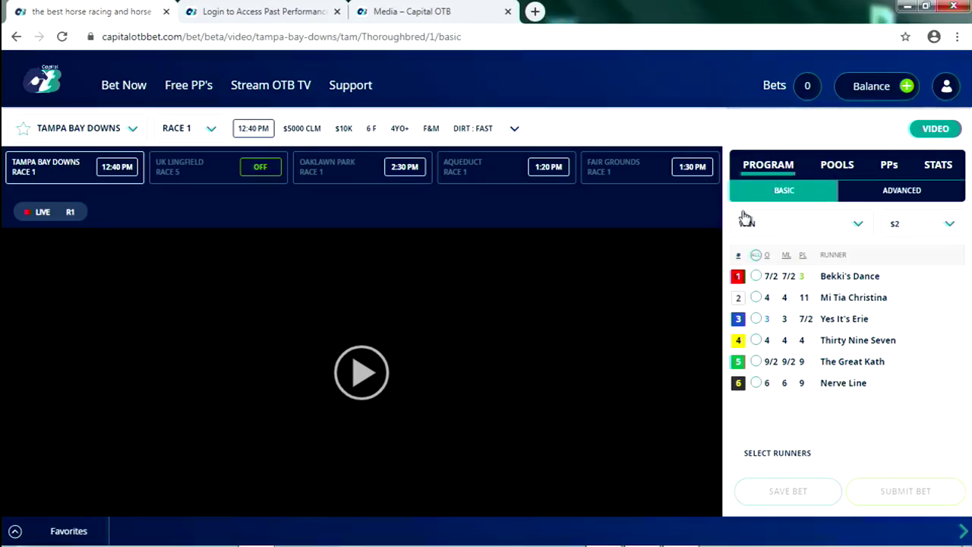
Look at the featured Aqueduct and Fair Grounds races, and switch the Video view to Laurel Park Race 1
mouse_move(555, 265)
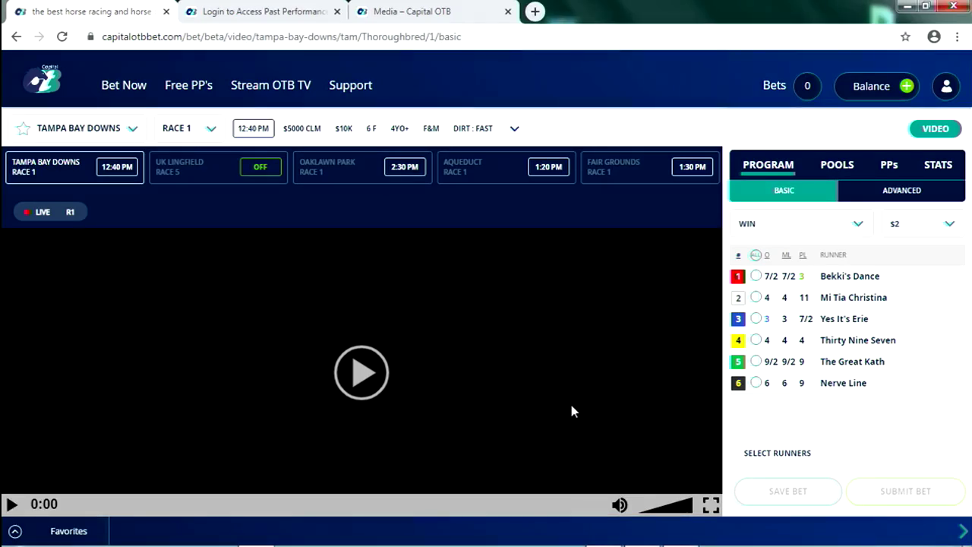
mouse_move(598, 295)
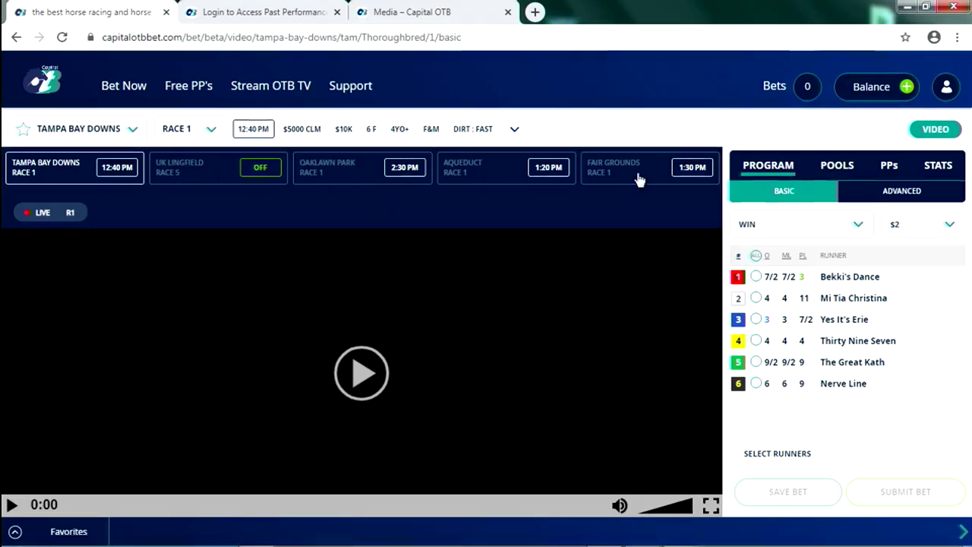
left_click(469, 174)
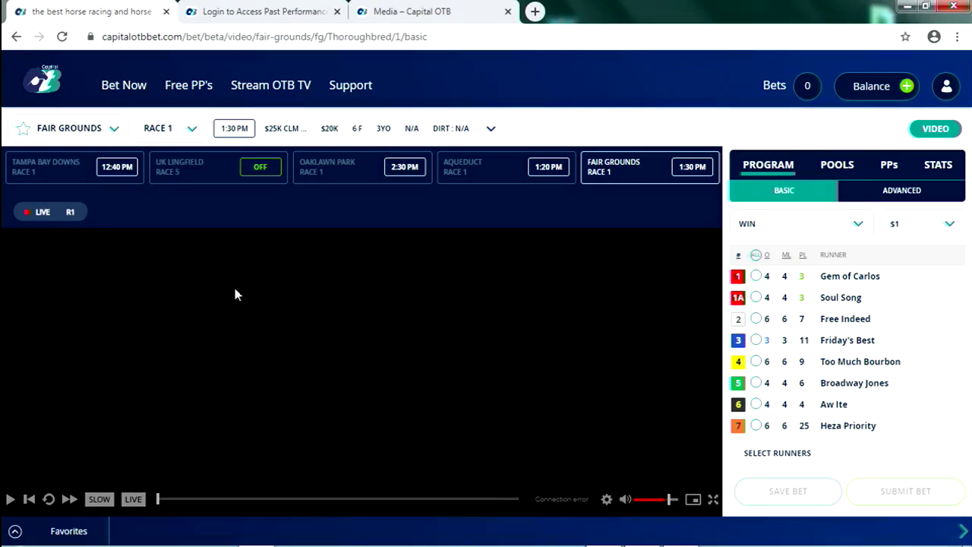
left_click(95, 133)
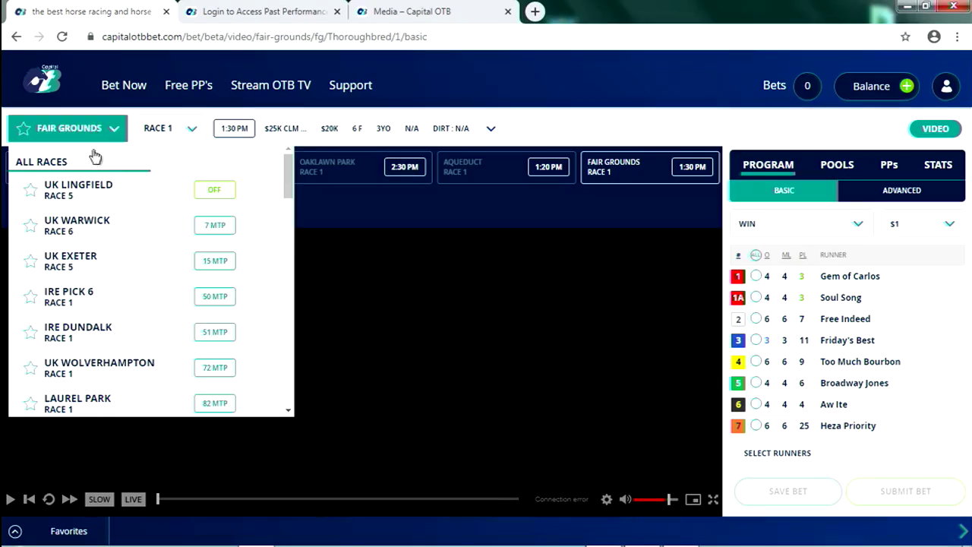
scroll(143, 288, "down", 2)
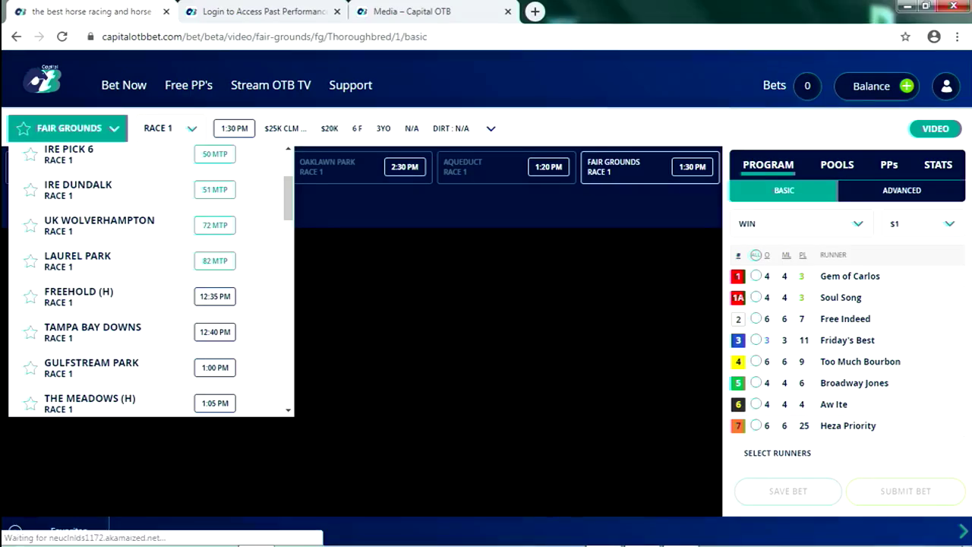
left_click(126, 266)
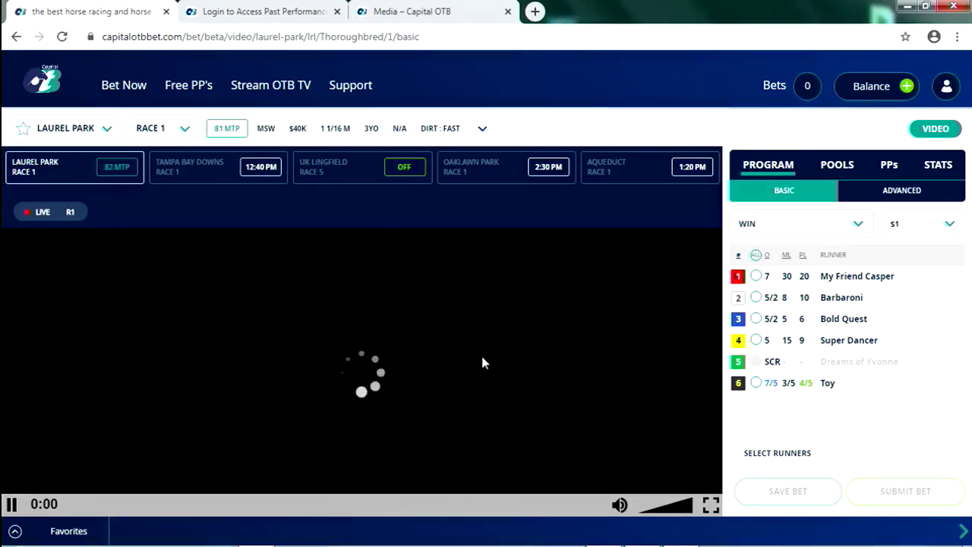